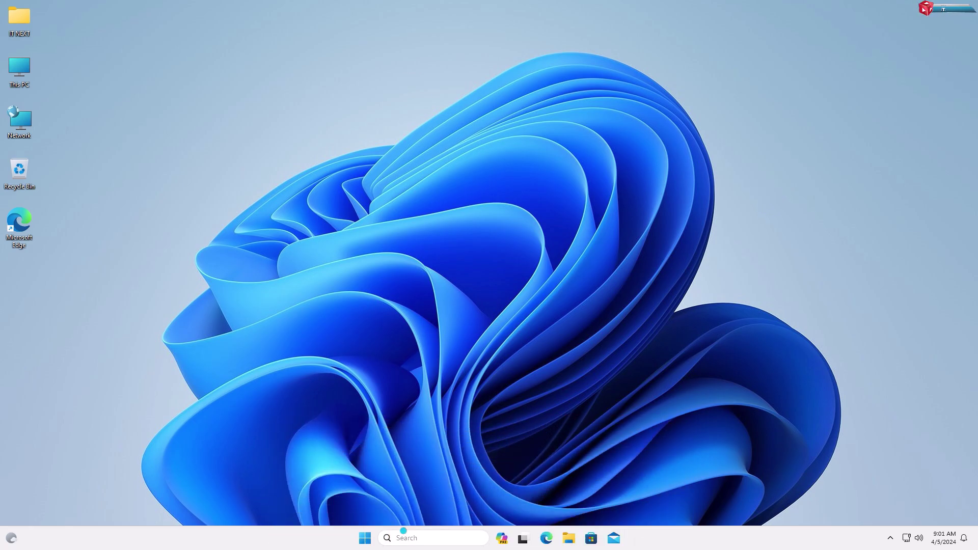
# Launch the Malicious Software Removal Tool with the mrt command and approve the UAC prompt
pyautogui.click(408, 539)
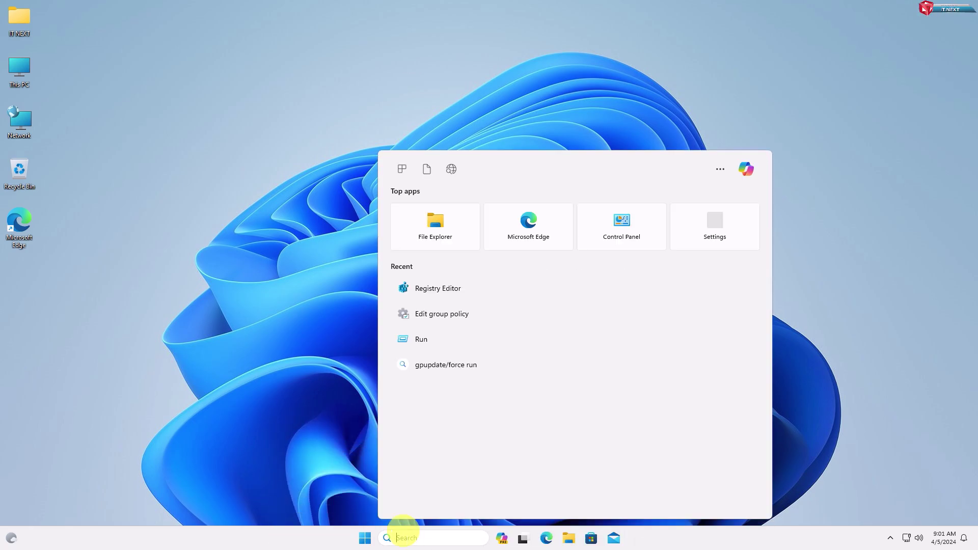
pyautogui.write('mrt')
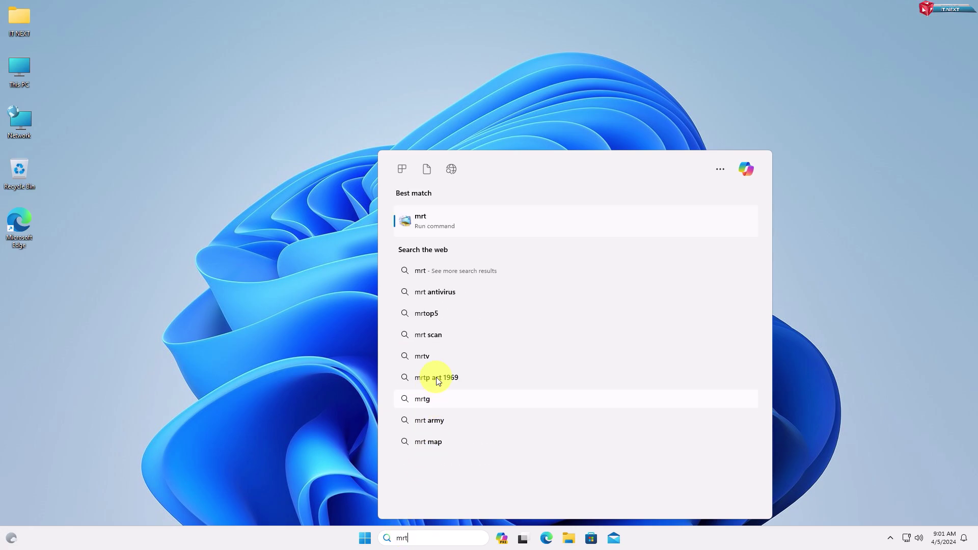
pyautogui.click(439, 222)
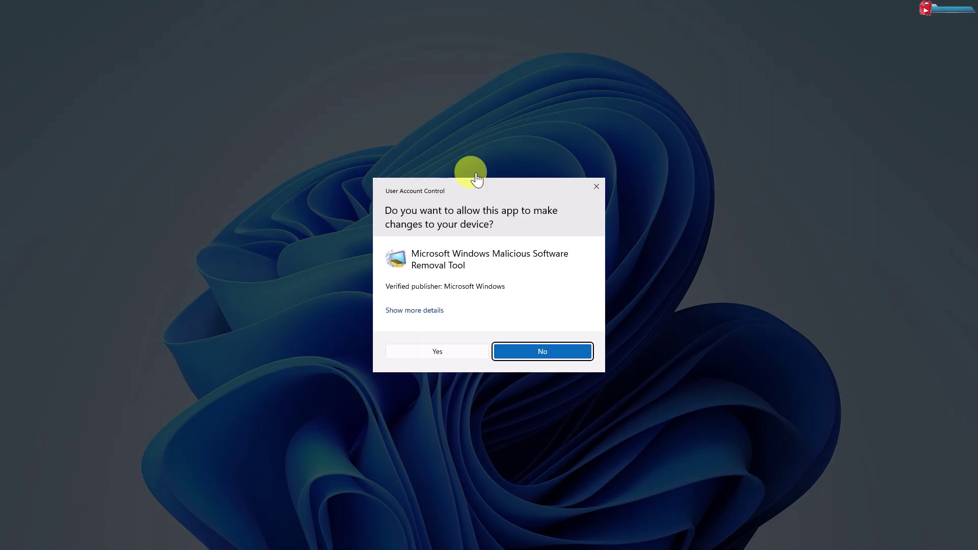
pyautogui.click(445, 351)
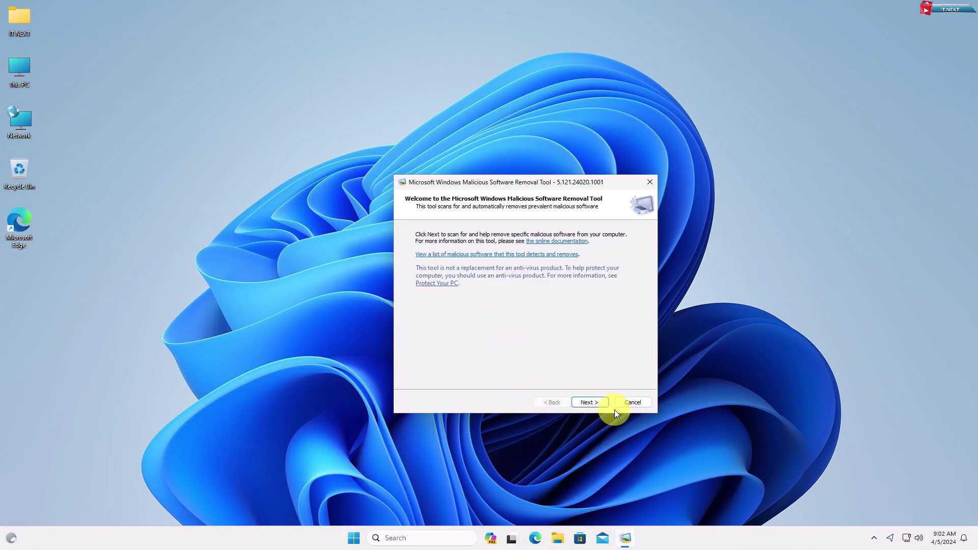
# Run a Full scan in the removal tool and finish once no malicious software is found
pyautogui.click(596, 403)
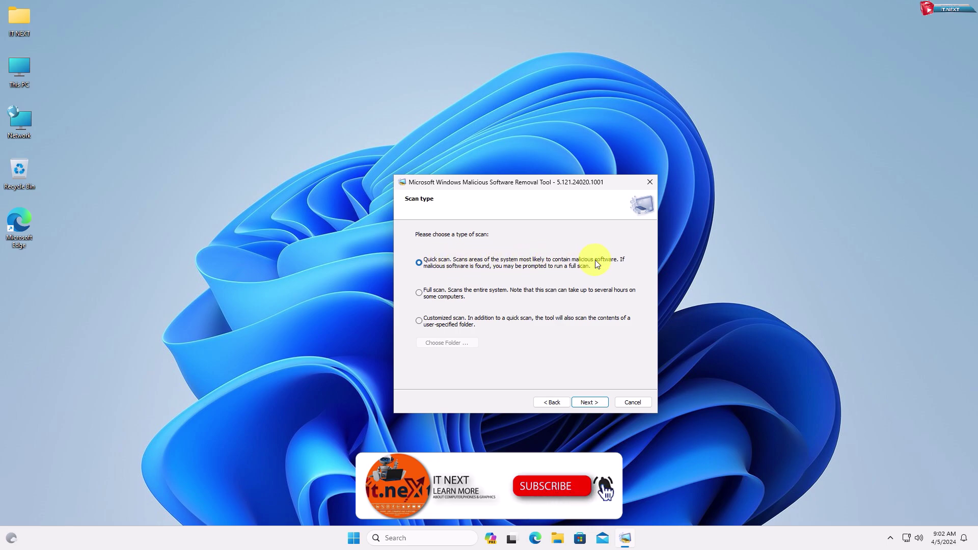
pyautogui.click(432, 292)
pyautogui.click(427, 320)
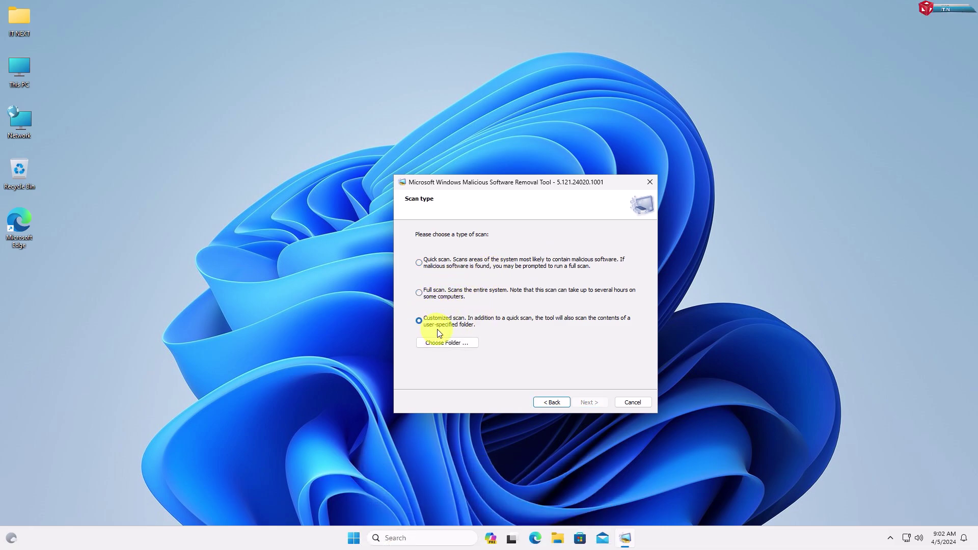
pyautogui.click(471, 293)
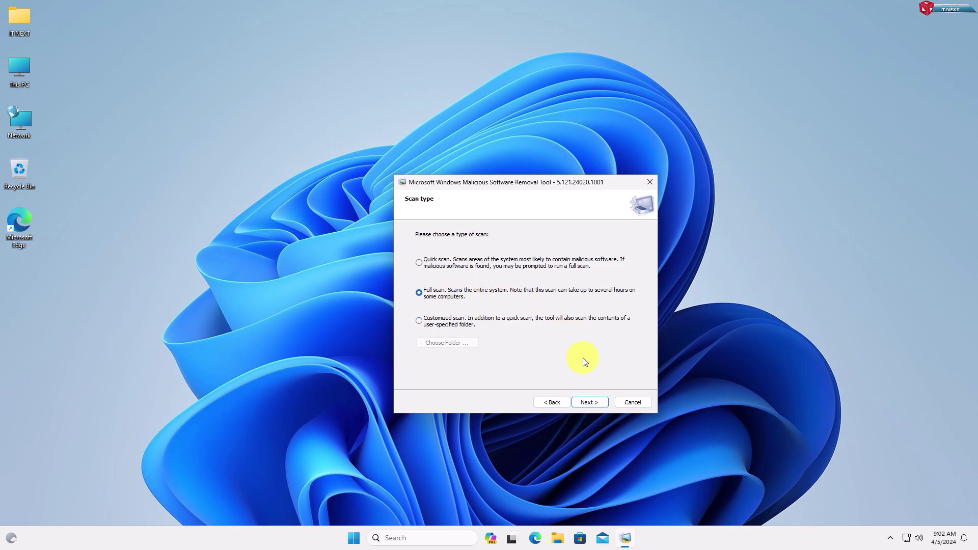
pyautogui.click(596, 406)
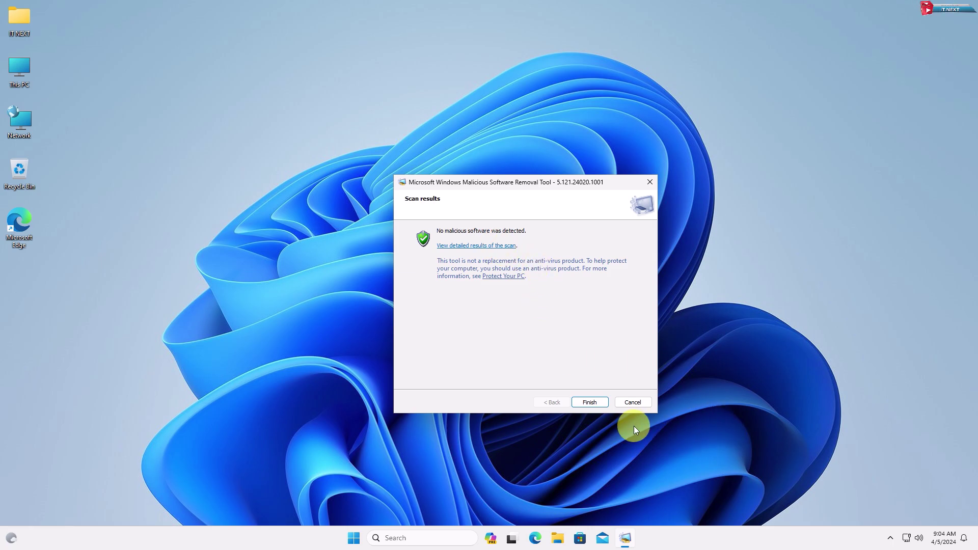
pyautogui.click(600, 405)
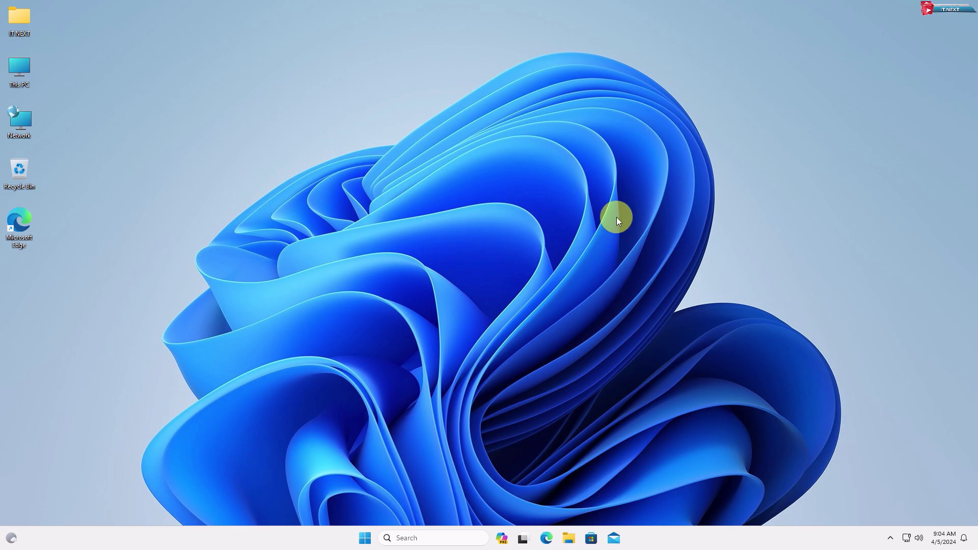
# Refresh the desktop, then search 'disk' and open Disk Cleanup
pyautogui.rightClick(614, 217)
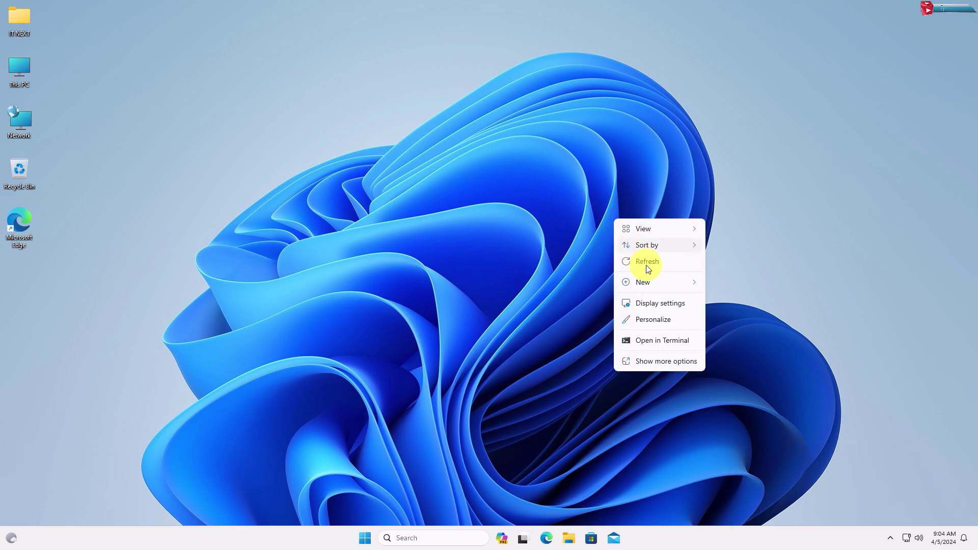
pyautogui.click(647, 265)
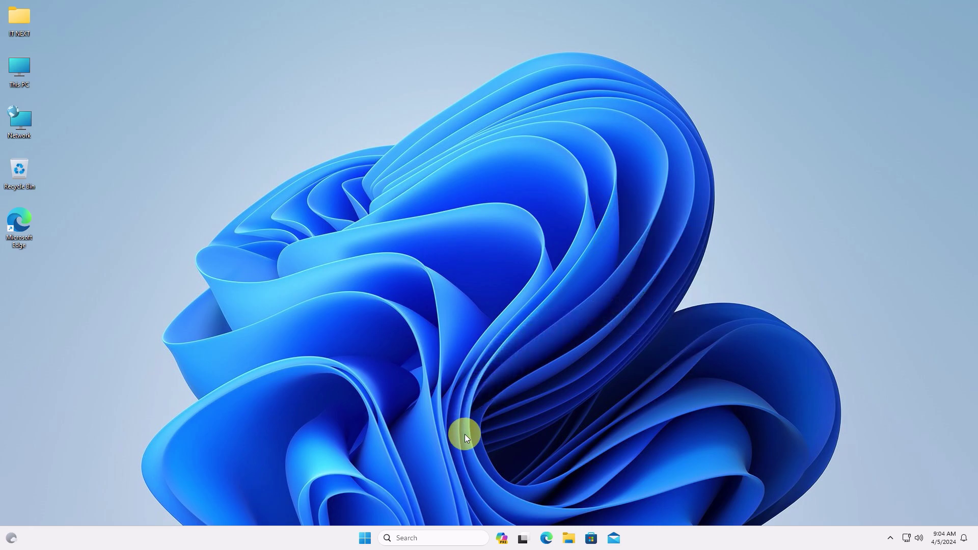
pyautogui.click(422, 538)
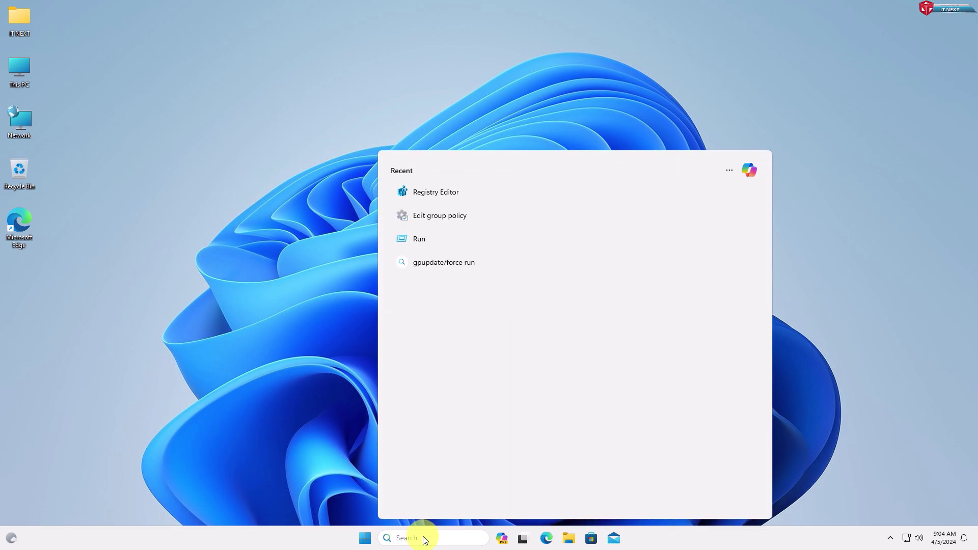
pyautogui.write('di')
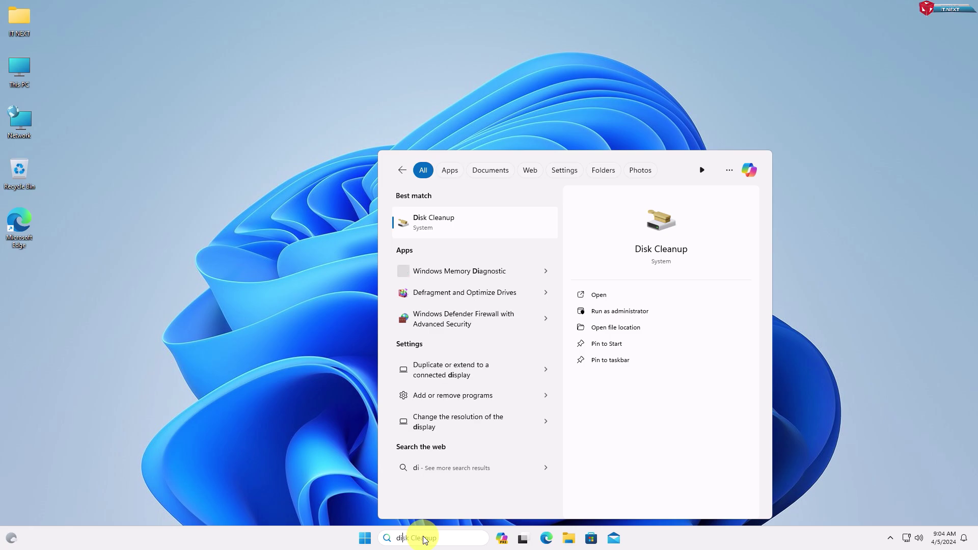
pyautogui.write('sk')
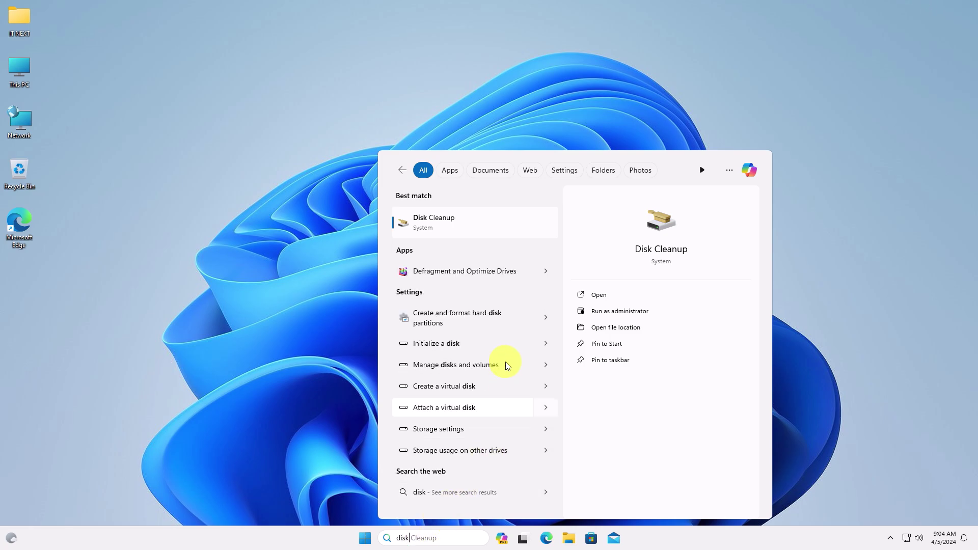
pyautogui.click(427, 229)
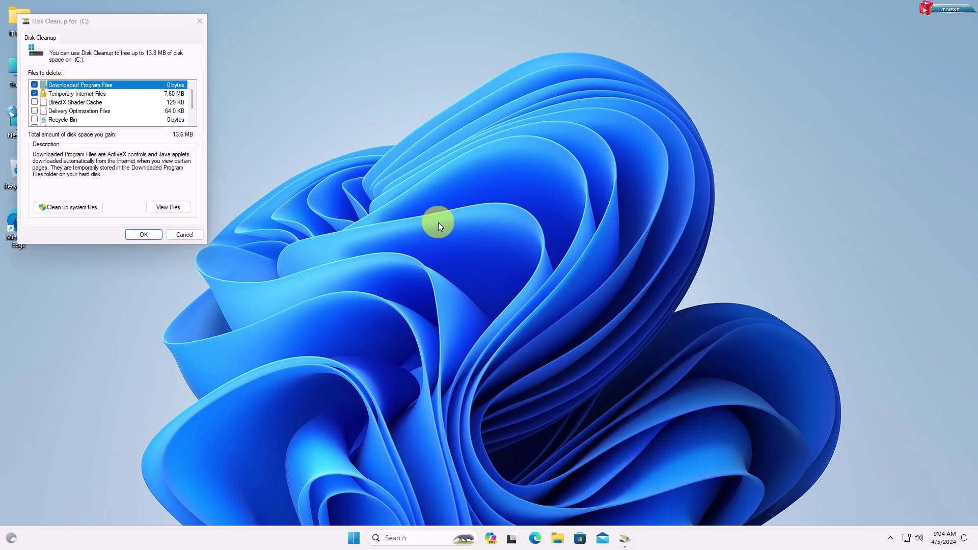
# Mark Temporary files, Recycle Bin, Delivery Optimization Files and DirectX Shader Cache for deletion
pyautogui.moveTo(134, 28); pyautogui.dragTo(331, 60)
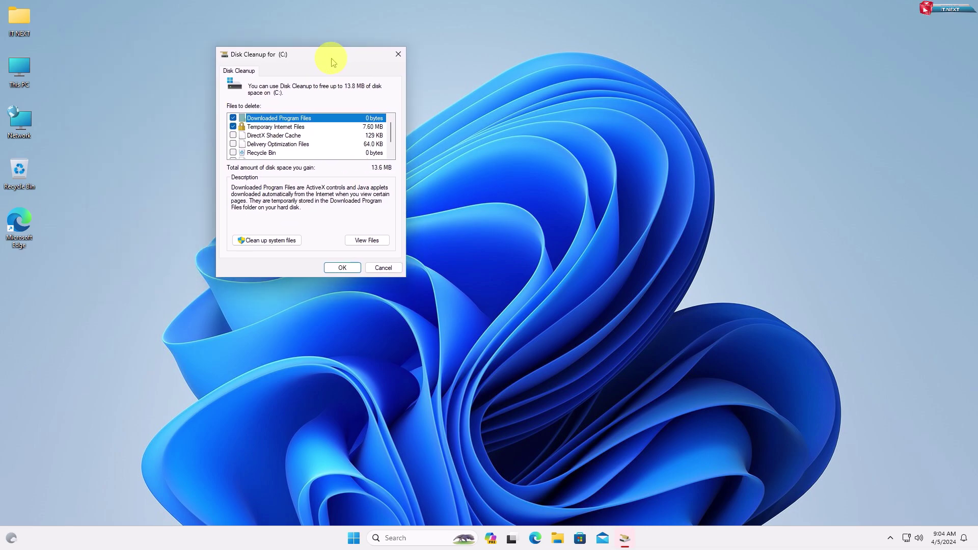
pyautogui.scroll(-1, 261, 142)
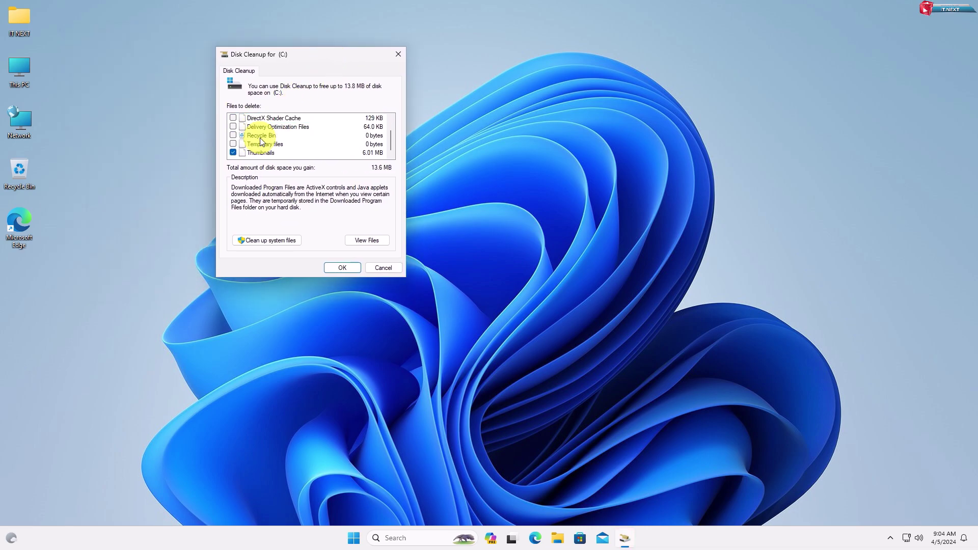
pyautogui.click(233, 144)
pyautogui.click(233, 136)
pyautogui.click(233, 127)
pyautogui.click(233, 118)
pyautogui.scroll(1, 247, 134)
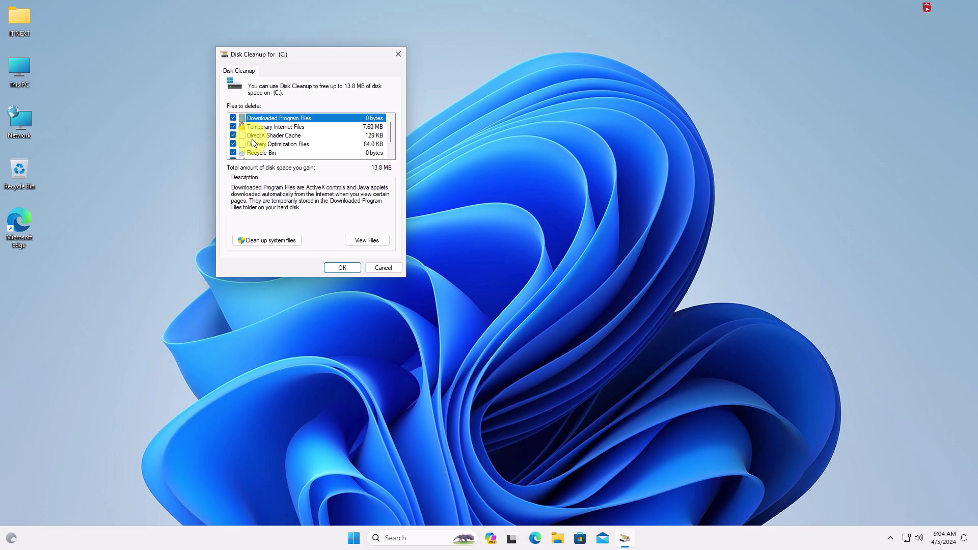
# Rescan including system files and mark Defender, upgrade logs, shader cache, delivery optimization and language files
pyautogui.click(281, 242)
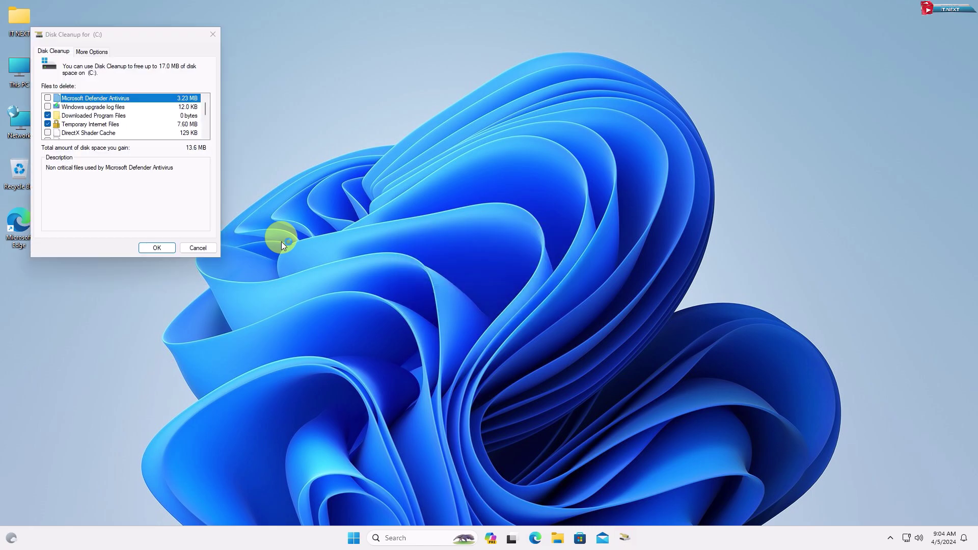
pyautogui.click(48, 98)
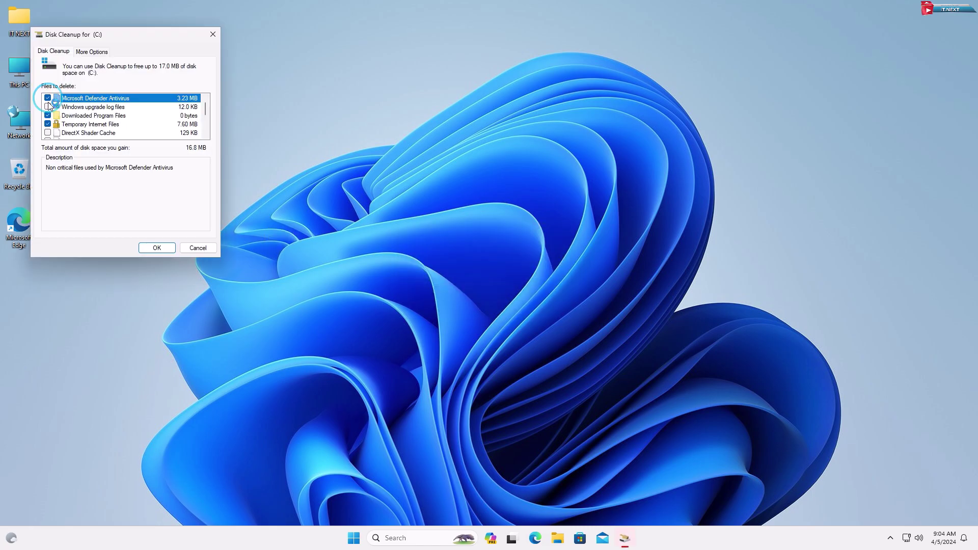
pyautogui.click(48, 106)
pyautogui.scroll(-1, 75, 124)
pyautogui.click(47, 106)
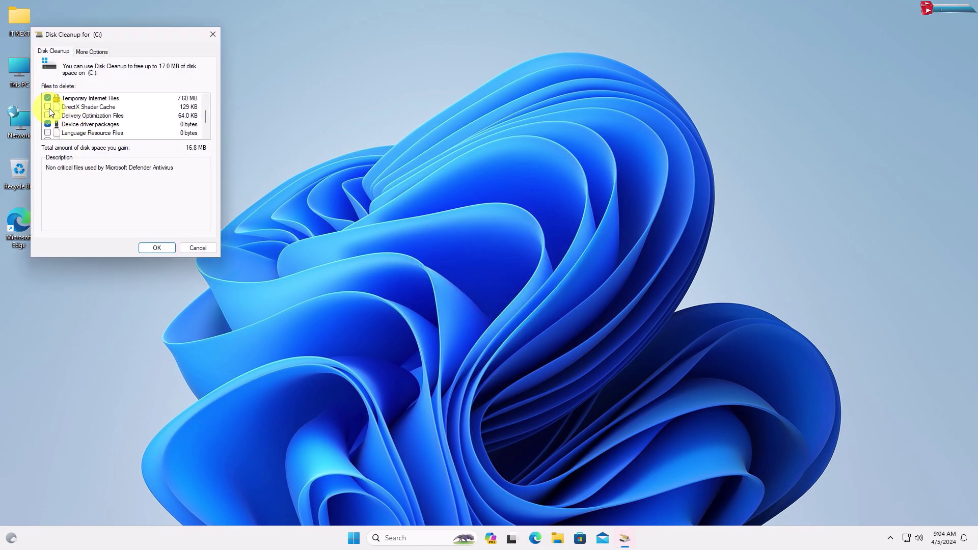
pyautogui.click(47, 116)
pyautogui.scroll(-1, 48, 134)
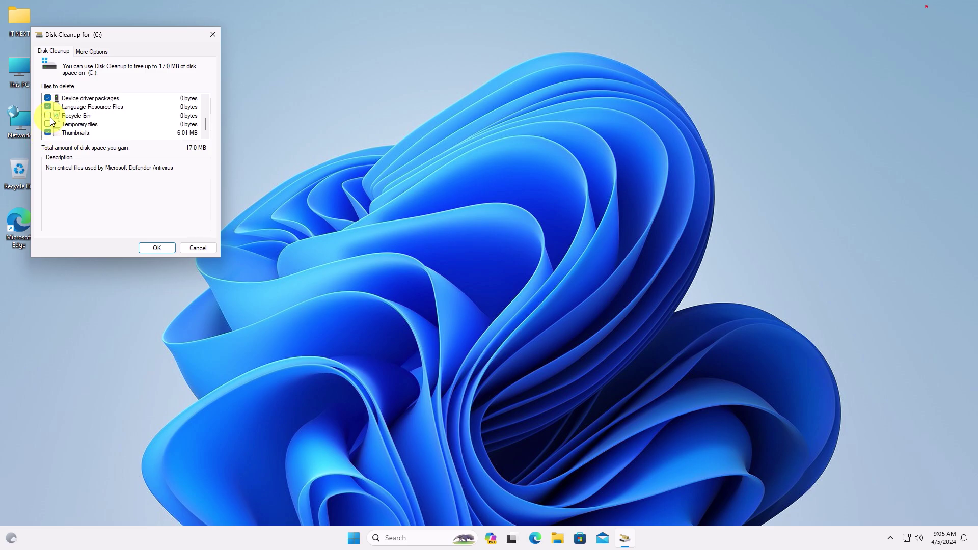
pyautogui.click(47, 106)
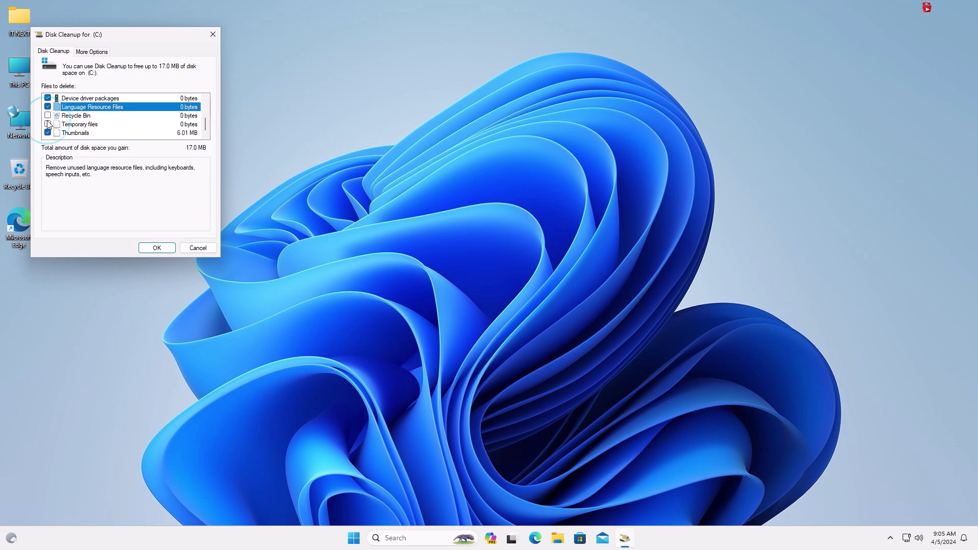
# Permanently delete the selected files from drive C:, then refresh the desktop
pyautogui.click(164, 248)
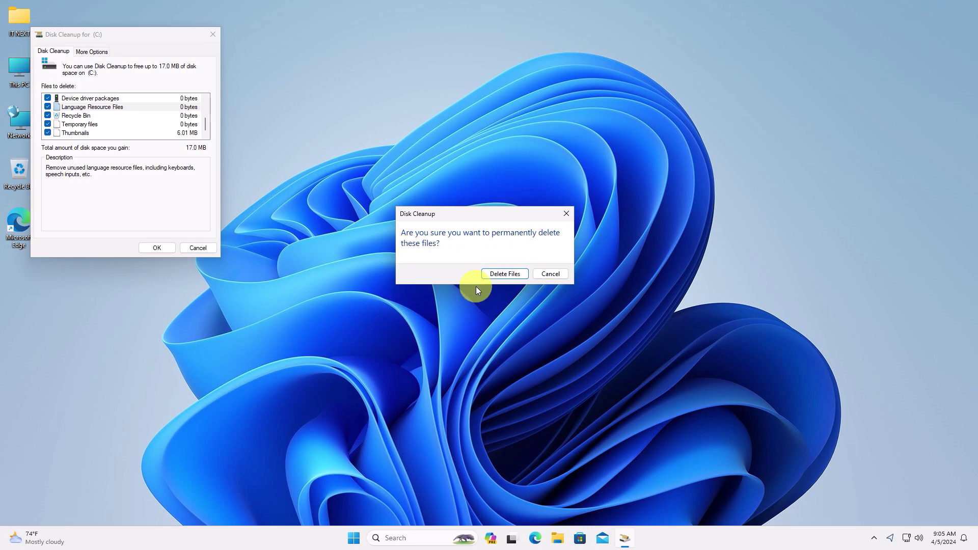
pyautogui.click(505, 274)
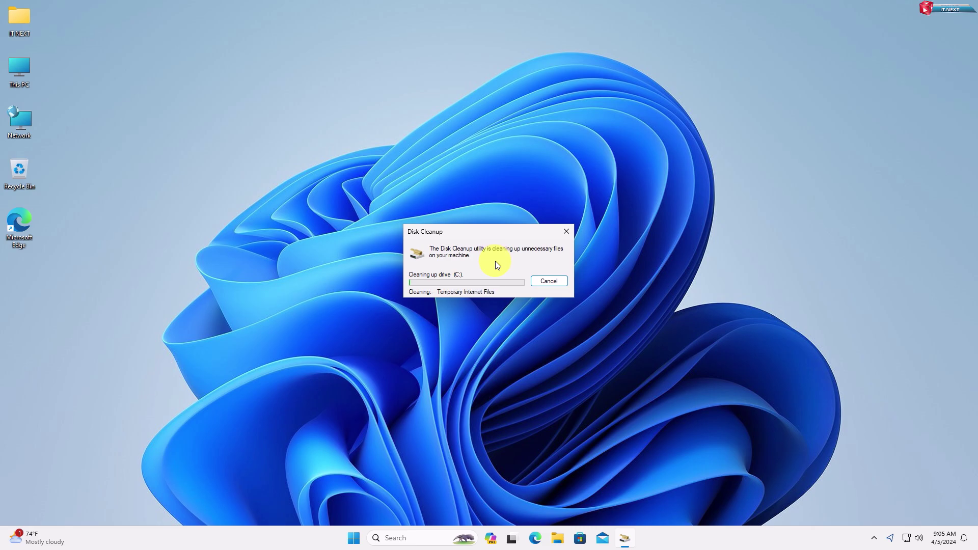
pyautogui.rightClick(785, 228)
pyautogui.click(807, 275)
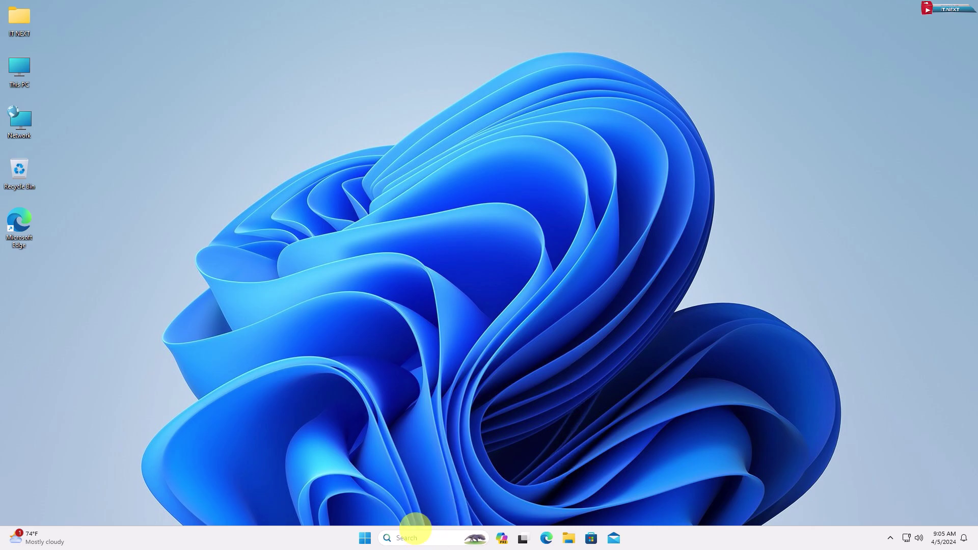
# Open the Run dialog from search and run %temp% to open the Temp folder
pyautogui.click(414, 530)
pyautogui.write('runb')
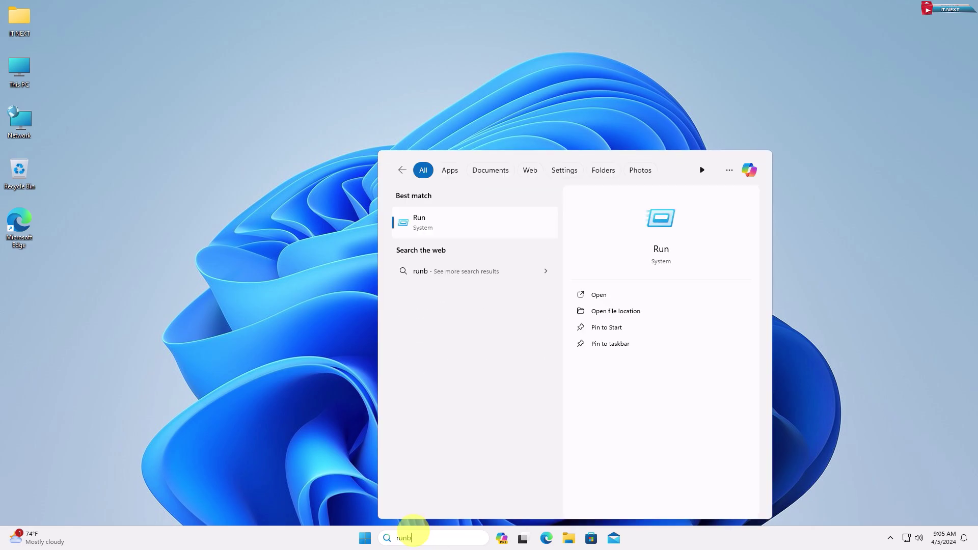
pyautogui.press('BackSpace')
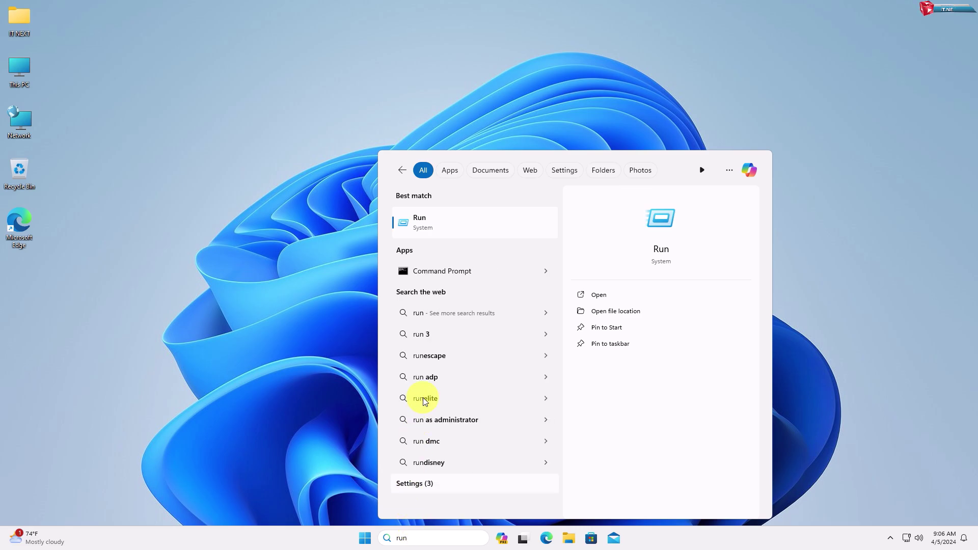
pyautogui.click(452, 227)
pyautogui.write('%tem')
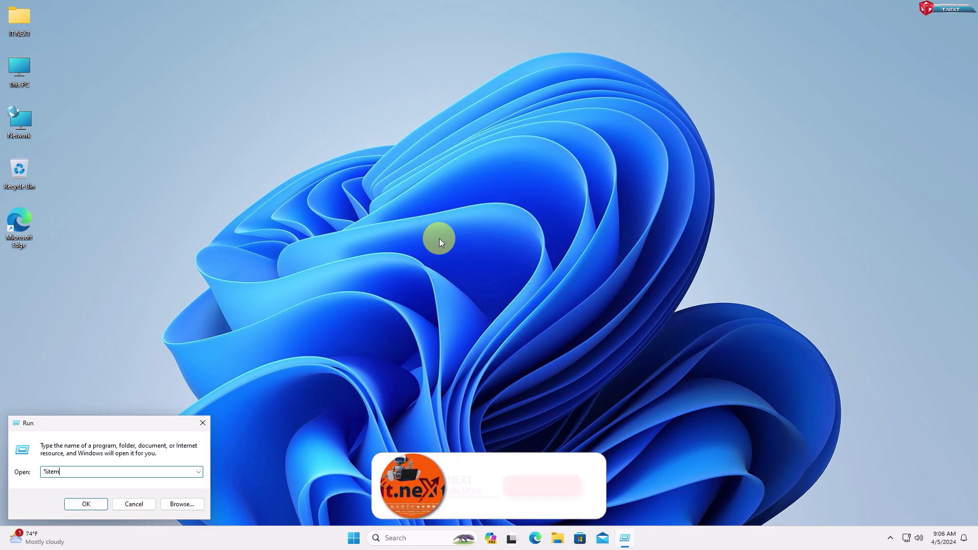
pyautogui.write('p%')
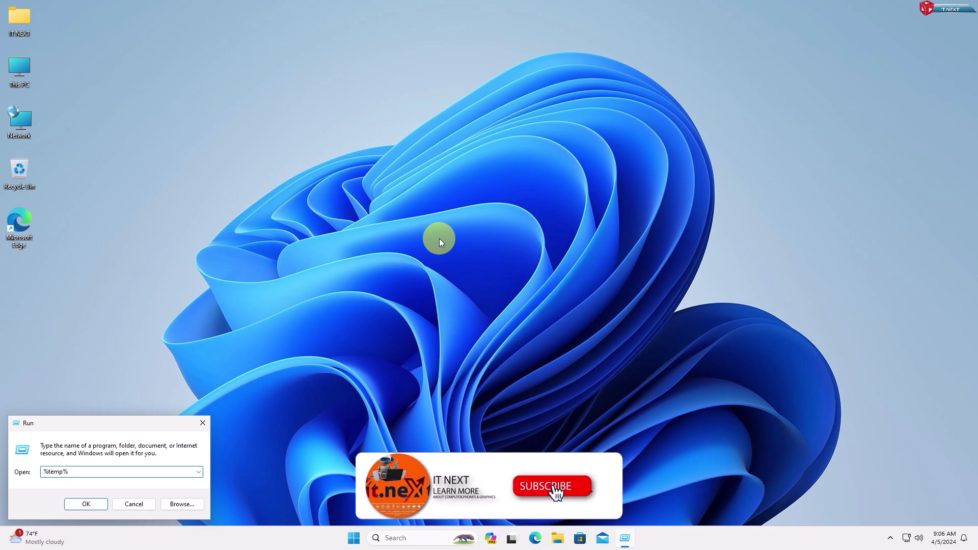
pyautogui.click(94, 505)
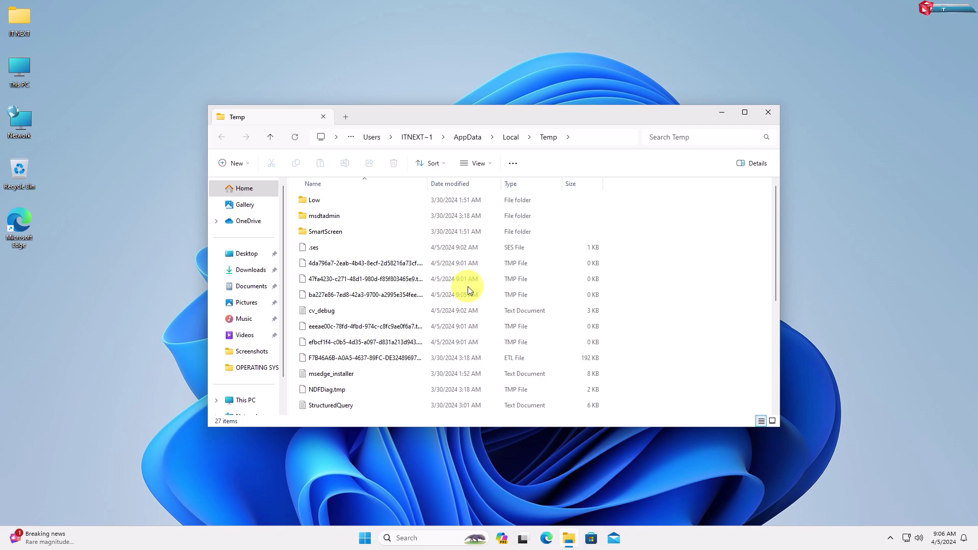
# Delete all Temp folder items, skipping the protected msdtadmin folder, and close the window
pyautogui.hotkey('ctrl', 'a')
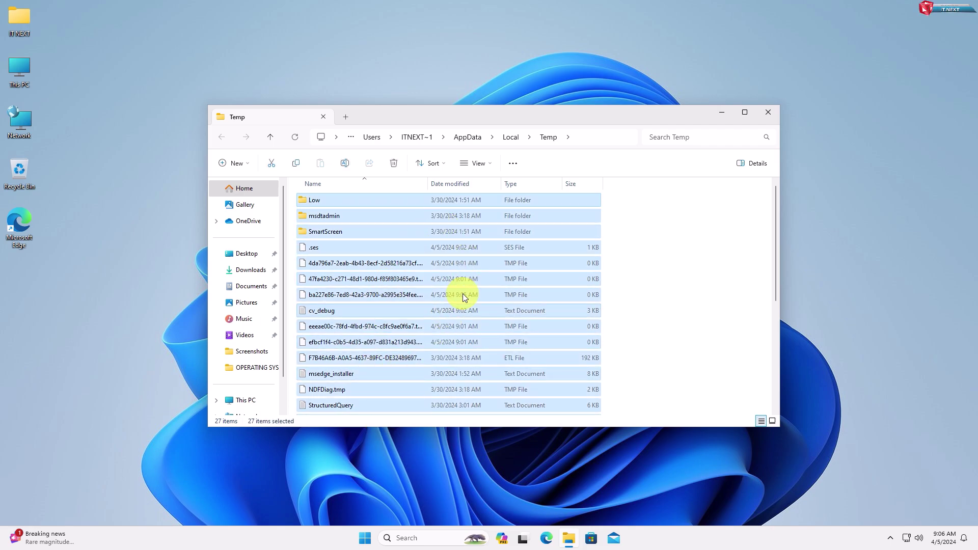
pyautogui.click(394, 163)
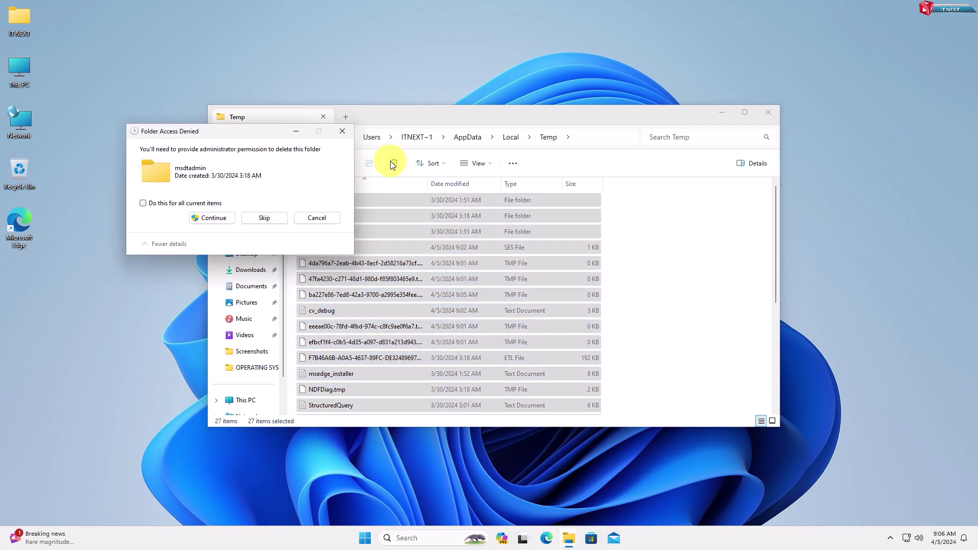
pyautogui.click(216, 218)
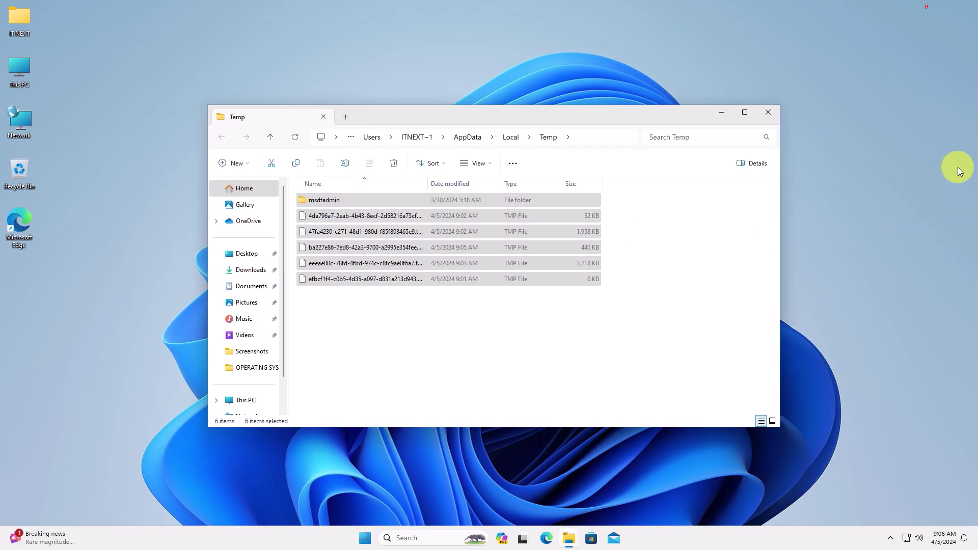
pyautogui.click(764, 117)
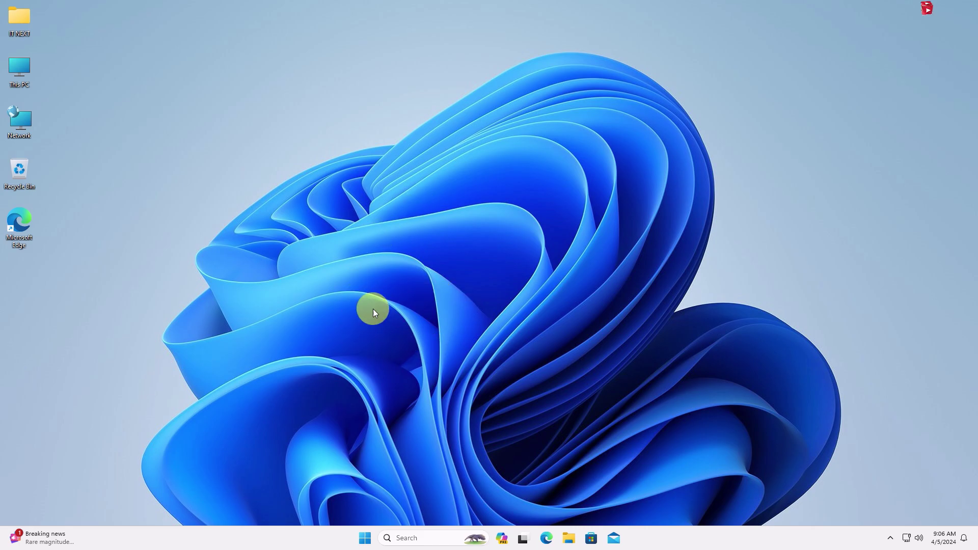
# Open the Prefetch folder via Run, grant access, and delete all its files
pyautogui.click(365, 538)
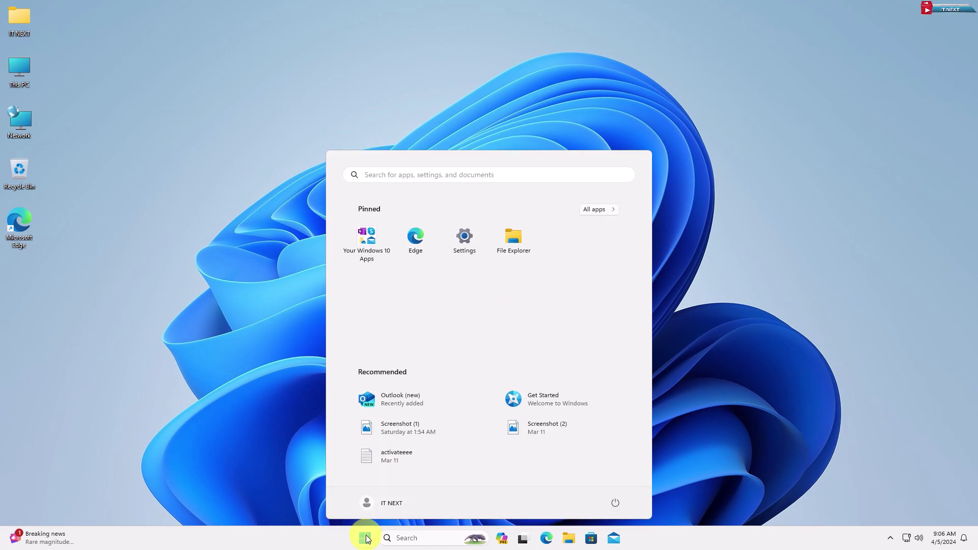
pyautogui.write('run')
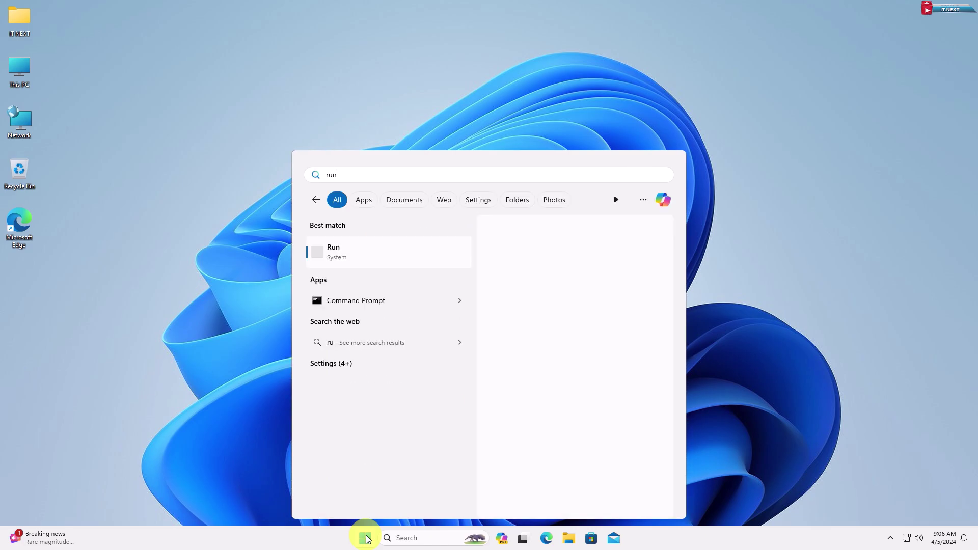
pyautogui.click(370, 253)
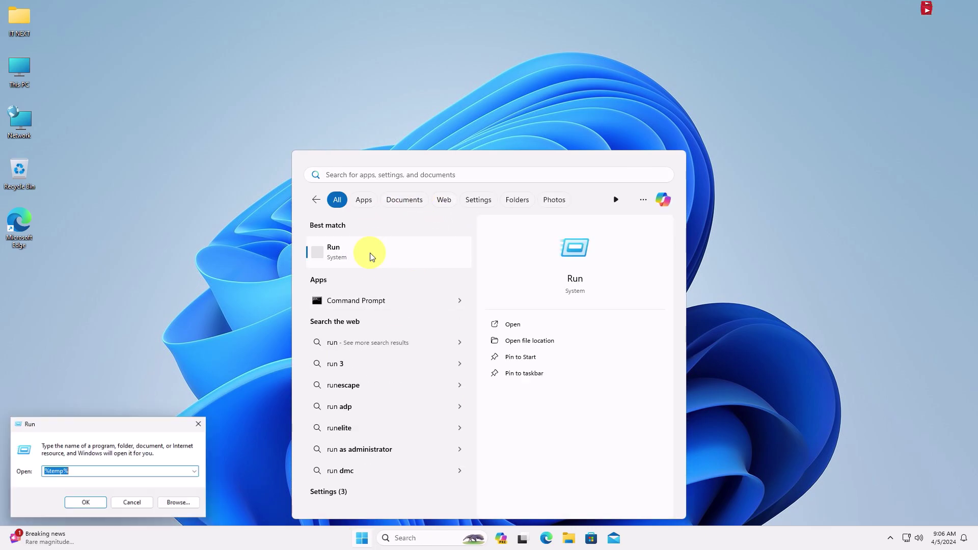
pyautogui.write('prefetch')
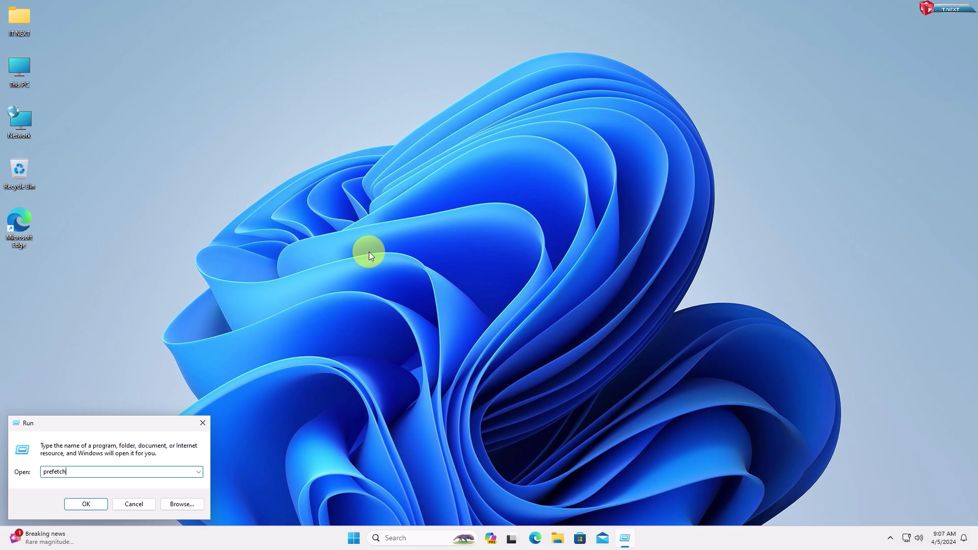
pyautogui.press('Return')
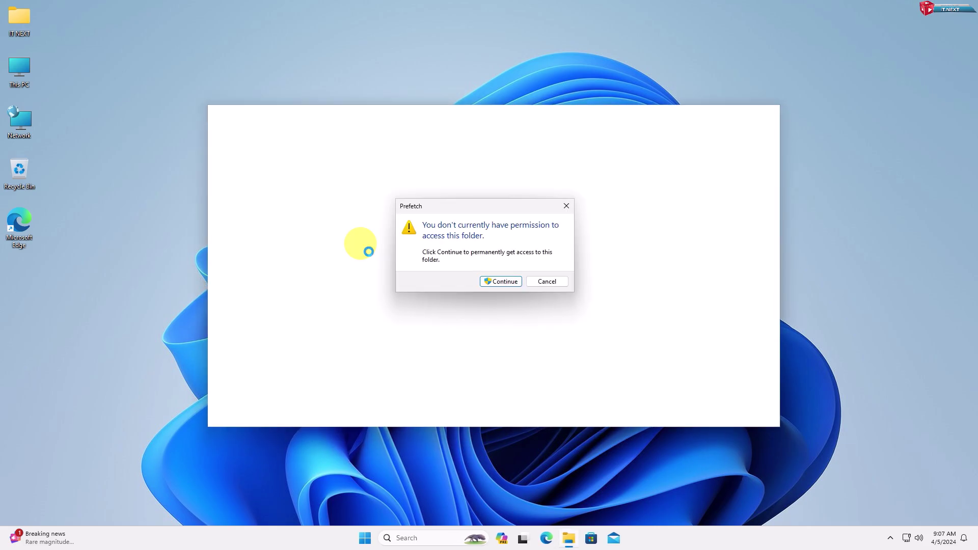
pyautogui.click(511, 283)
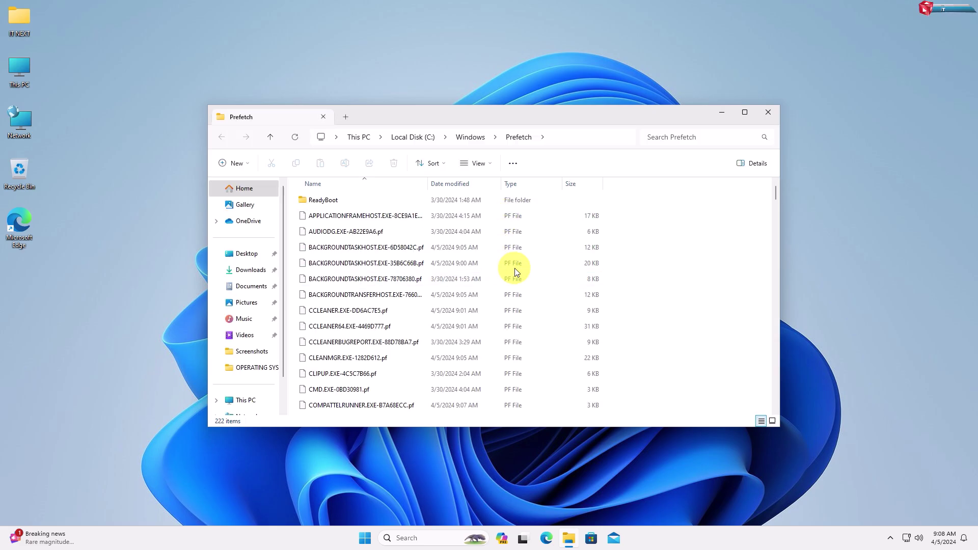
pyautogui.hotkey('ctrl', 'a')
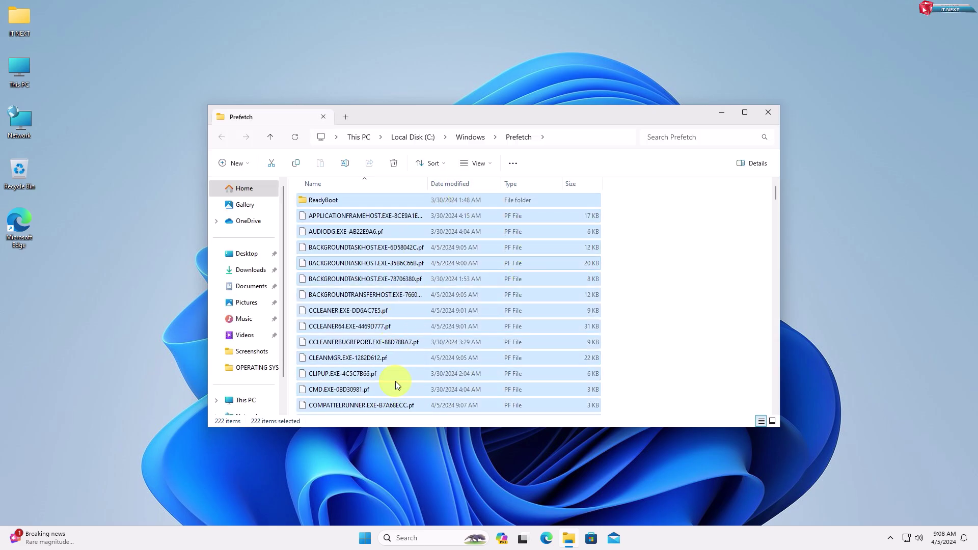
pyautogui.click(394, 163)
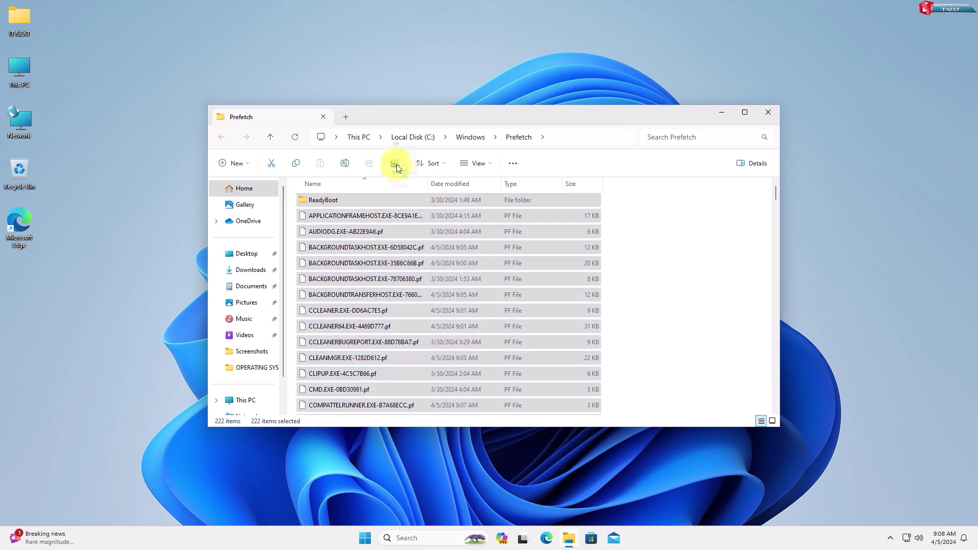
pyautogui.click(770, 117)
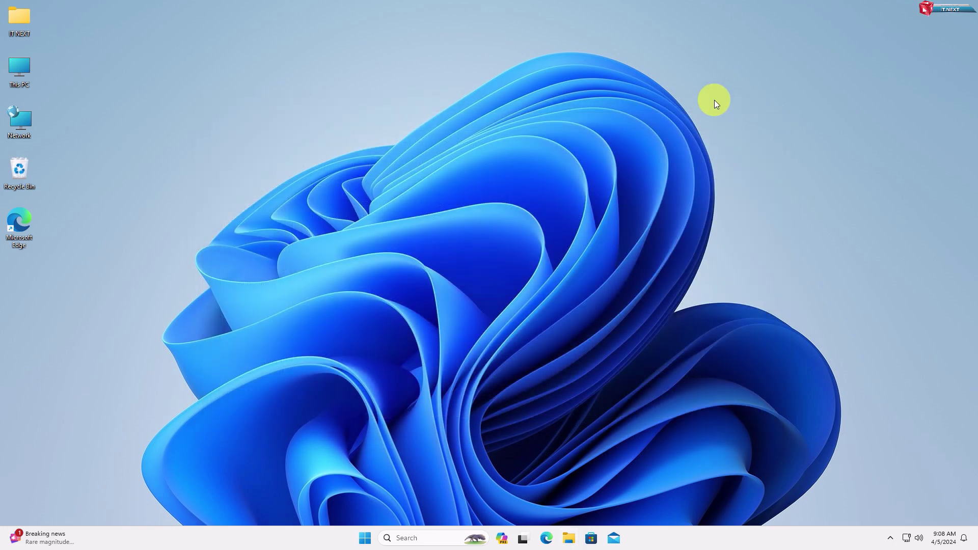
pyautogui.rightClick(19, 179)
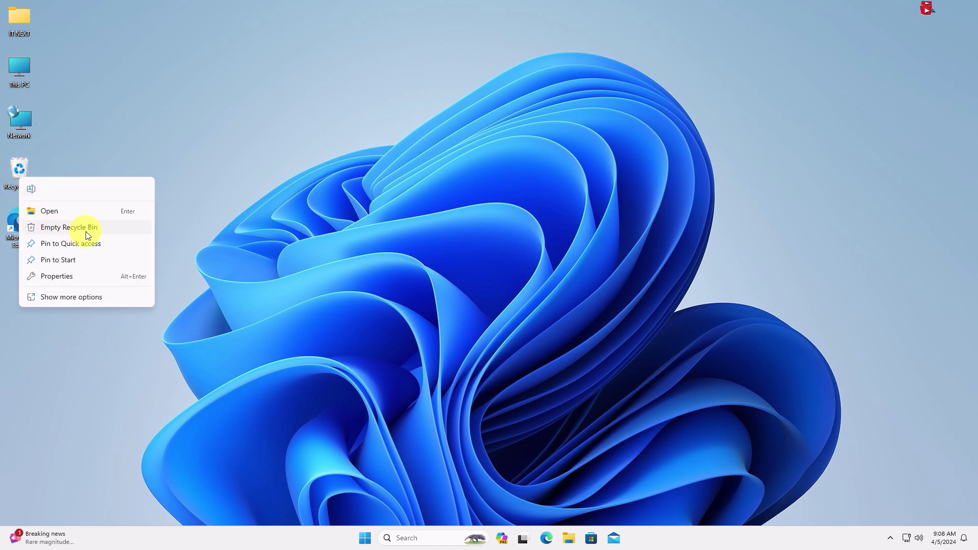
pyautogui.click(80, 228)
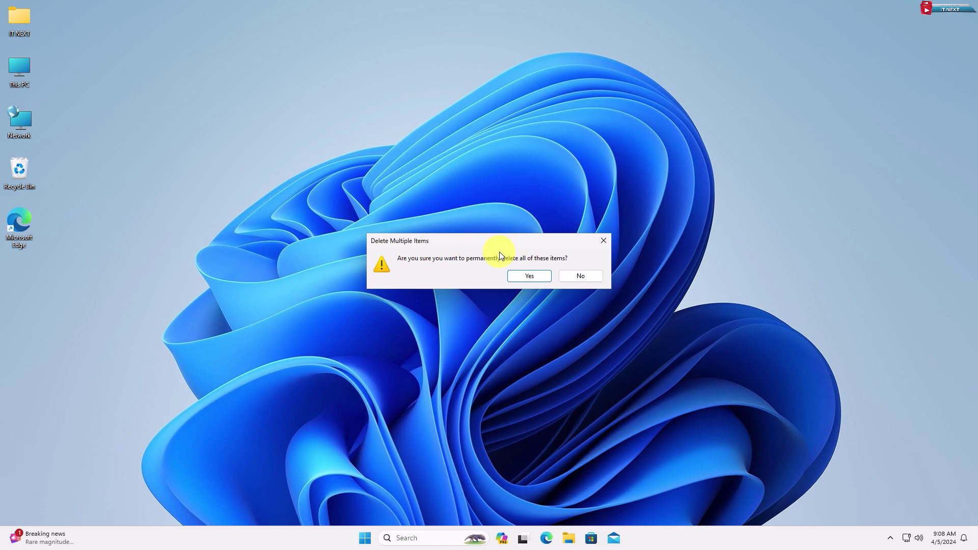
pyautogui.click(531, 278)
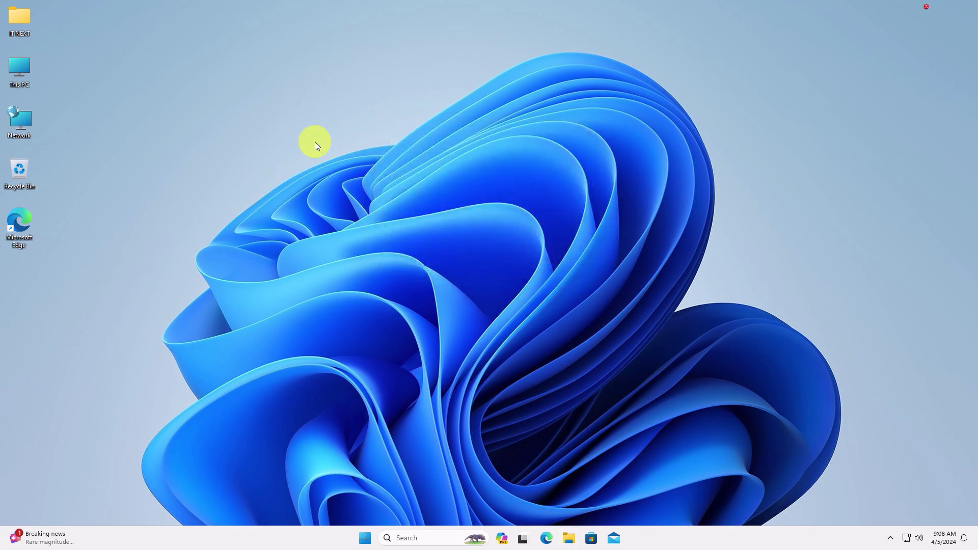
pyautogui.rightClick(303, 127)
pyautogui.click(327, 166)
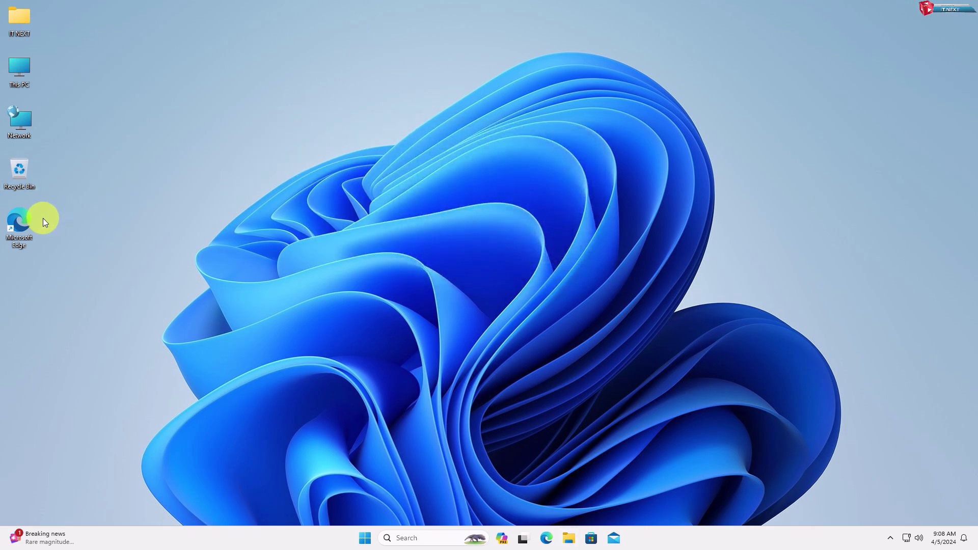
# Launch Edge, search 'malwarebytes', and open the Malwarebytes product page
pyautogui.doubleClick(19, 224)
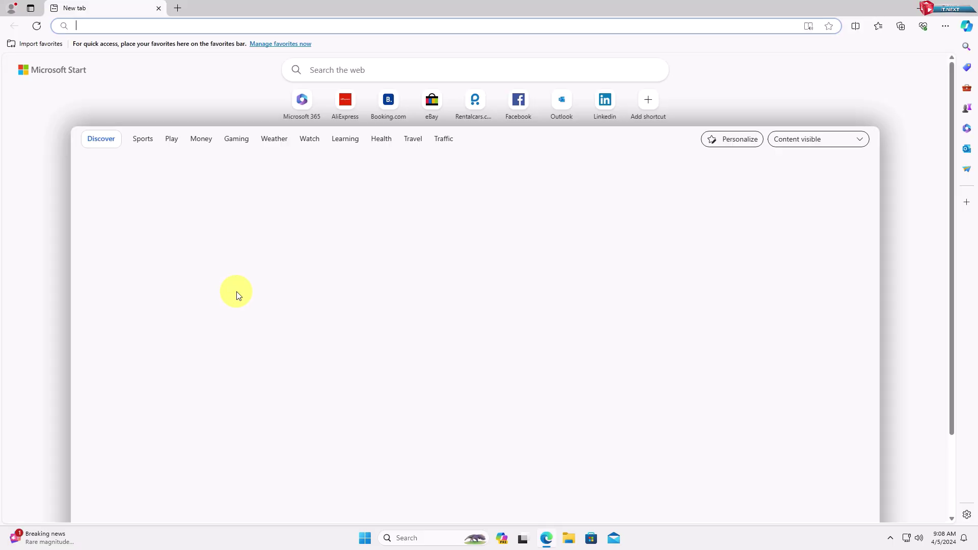
pyautogui.click(316, 23)
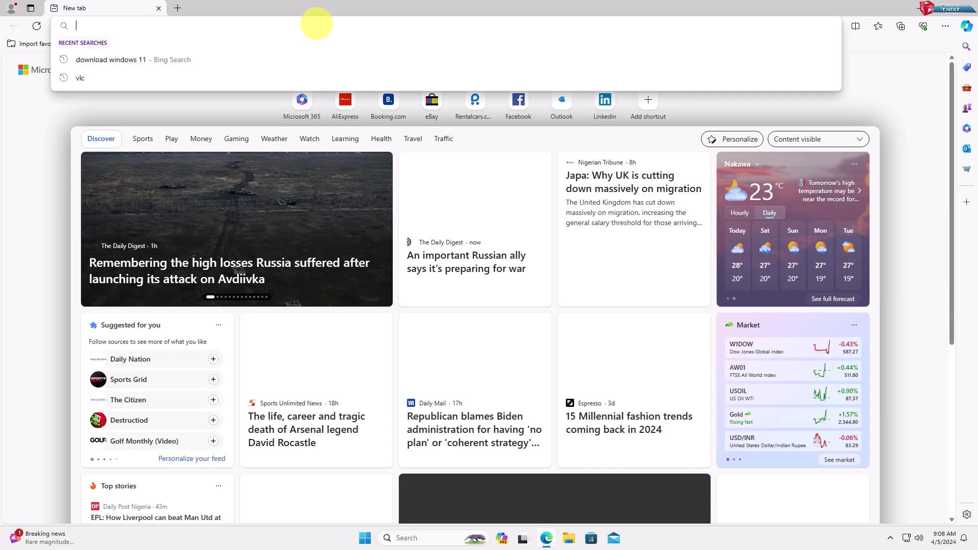
pyautogui.write('malware')
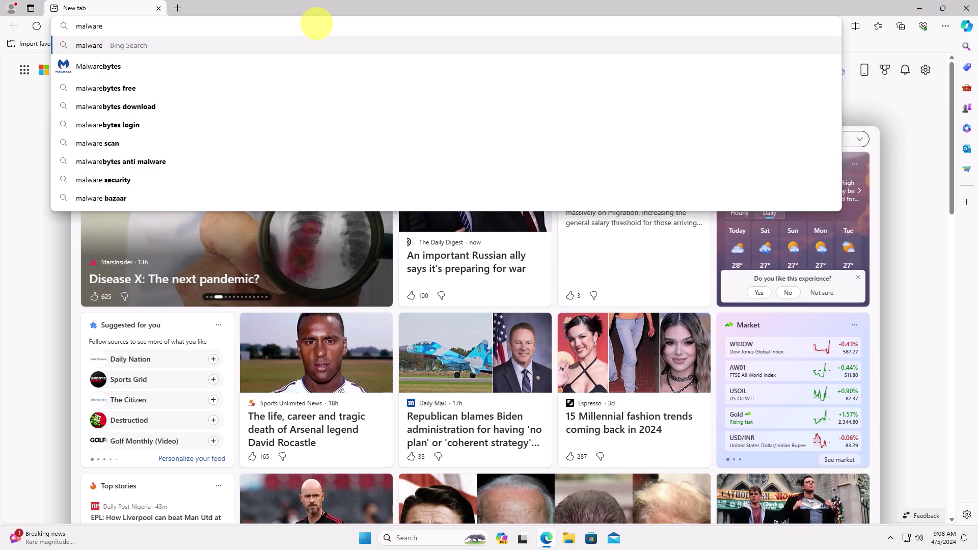
pyautogui.write('bytes')
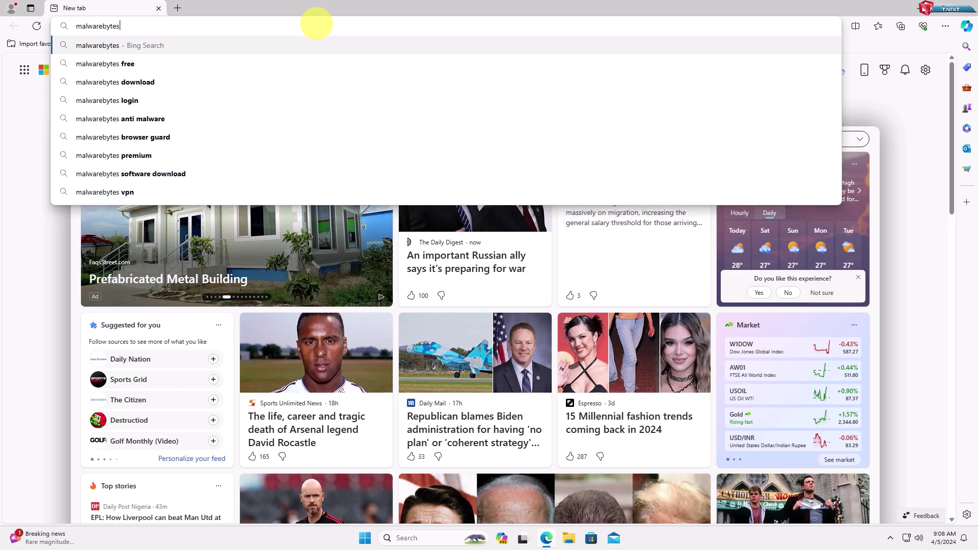
pyautogui.press('Return')
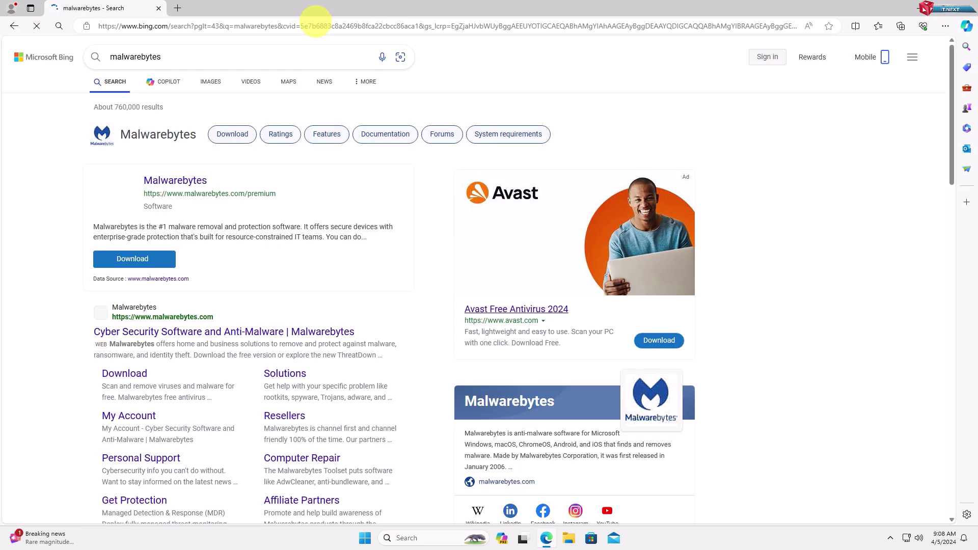
pyautogui.click(130, 262)
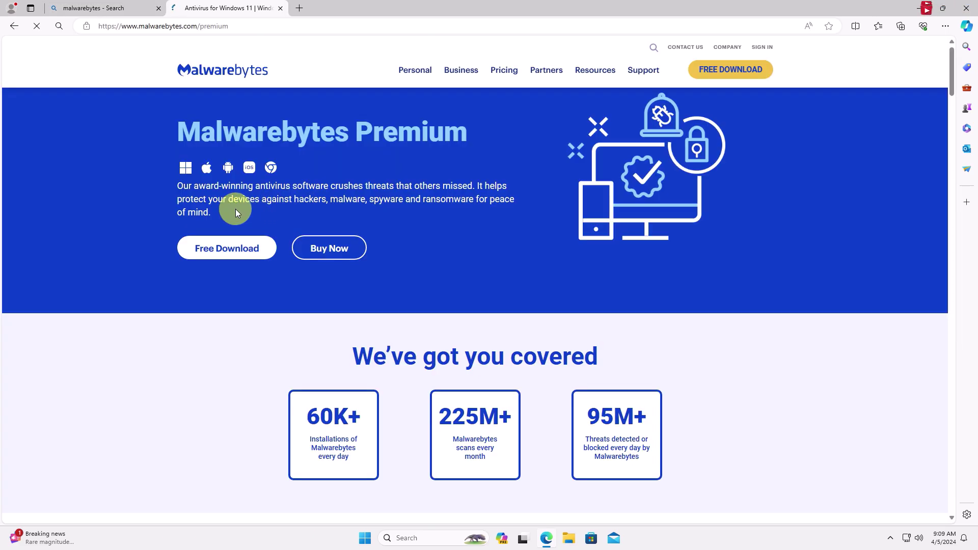
# Download the free MBSetup.exe installer, run it, and approve the UAC prompt
pyautogui.click(216, 255)
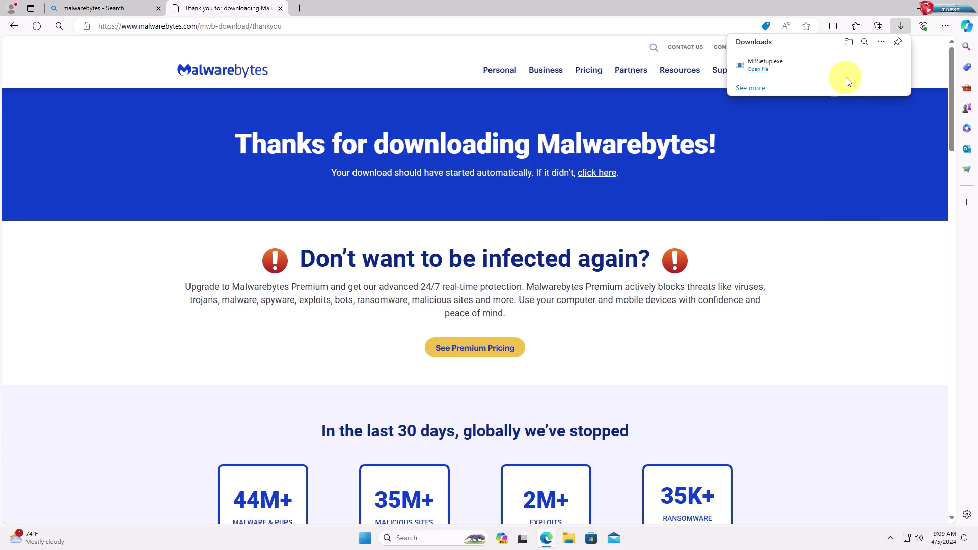
pyautogui.click(766, 73)
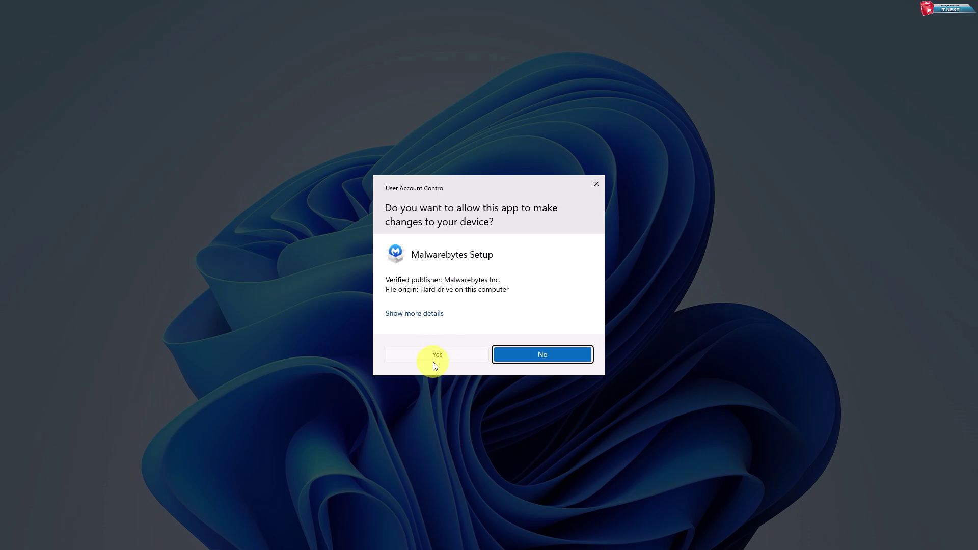
pyautogui.click(436, 354)
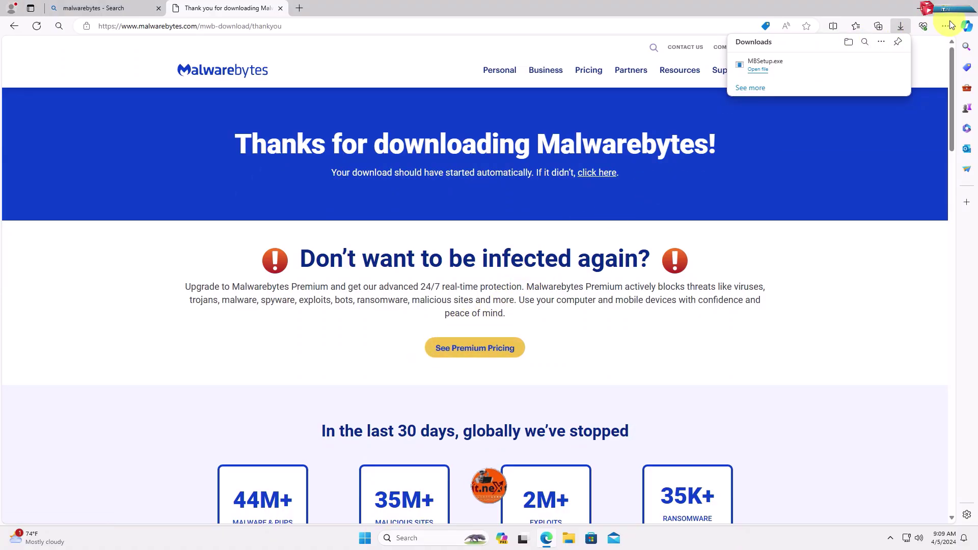
# Close Edge and install Malwarebytes as Personal, skipping the Browser Guard extension
pyautogui.click(967, 7)
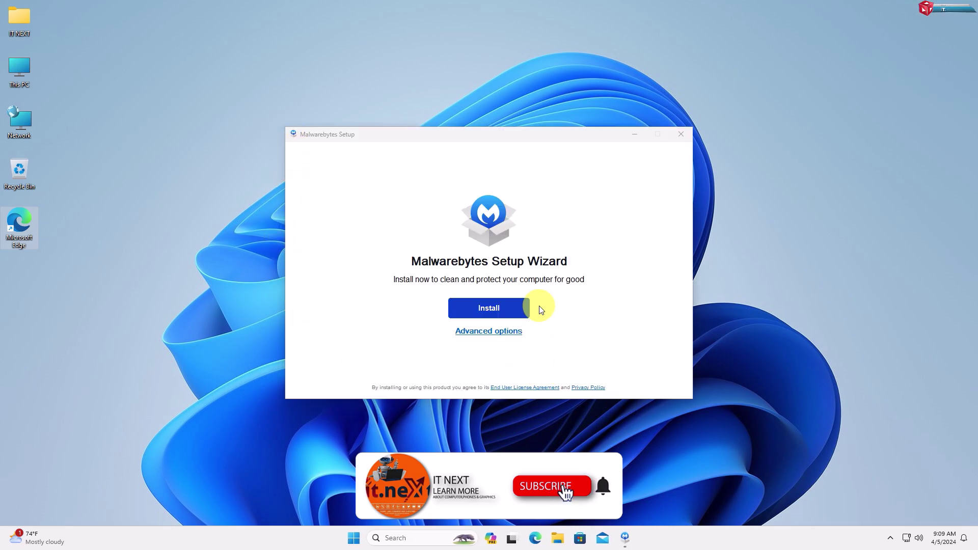
pyautogui.click(489, 307)
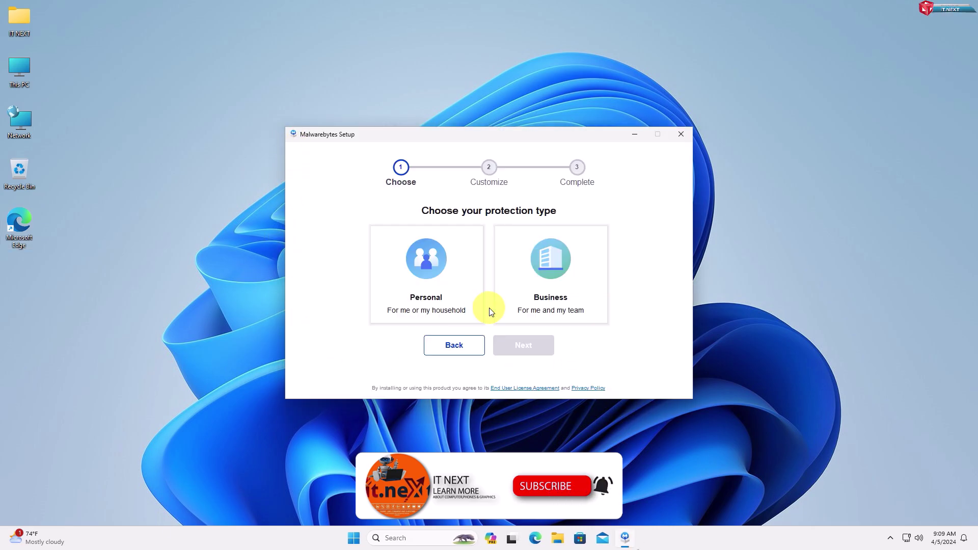
pyautogui.click(418, 267)
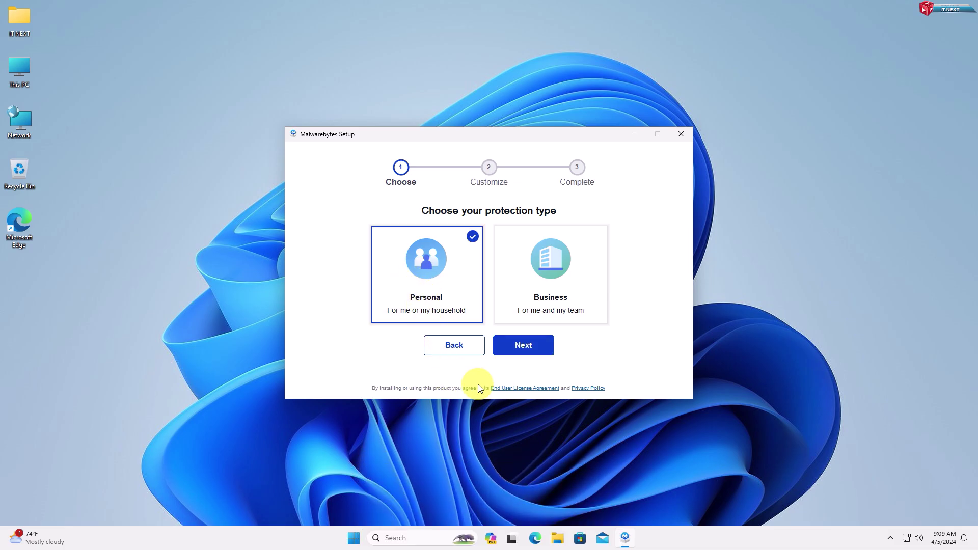
pyautogui.click(527, 345)
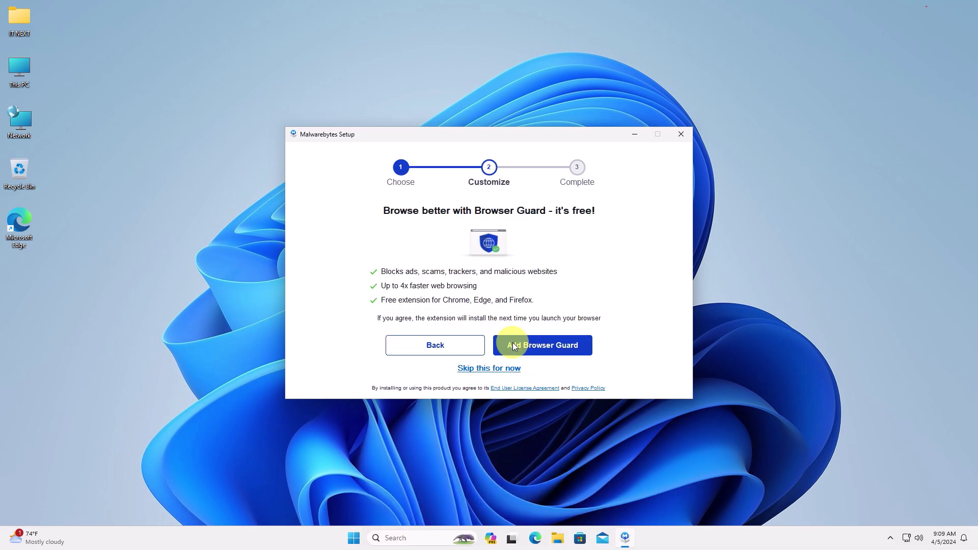
pyautogui.click(494, 372)
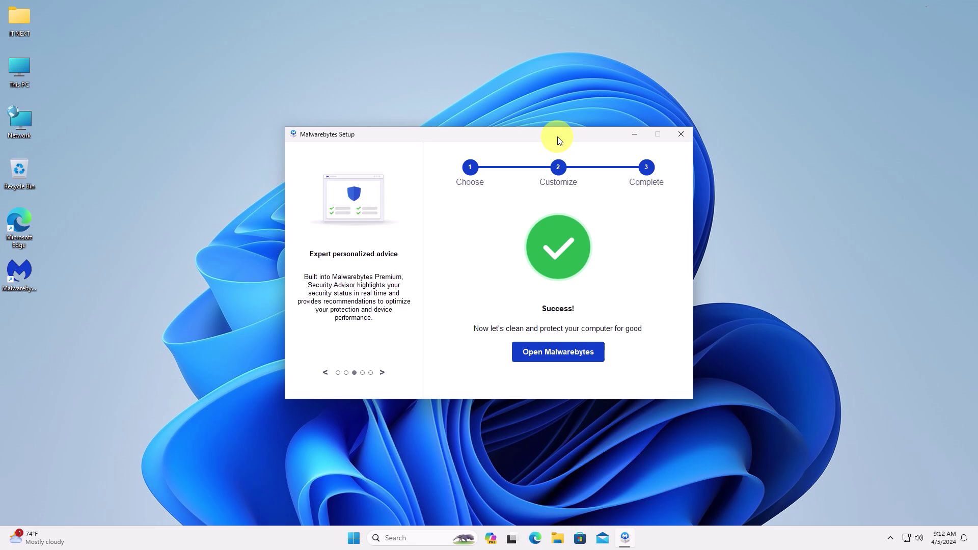
# Launch Malwarebytes, decline buying Premium, start the 14-day Premium trial, and dismiss the welcome tour
pyautogui.click(552, 352)
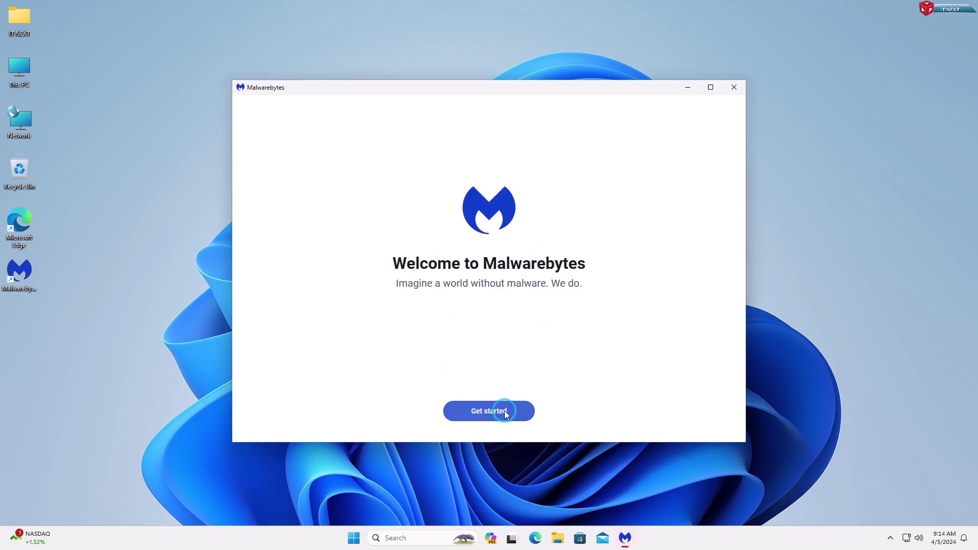
pyautogui.click(504, 411)
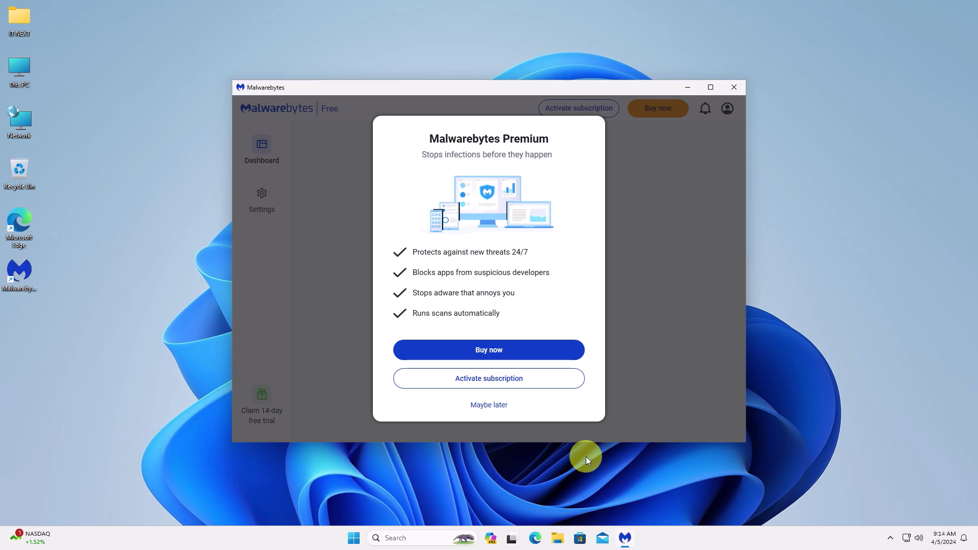
pyautogui.click(488, 406)
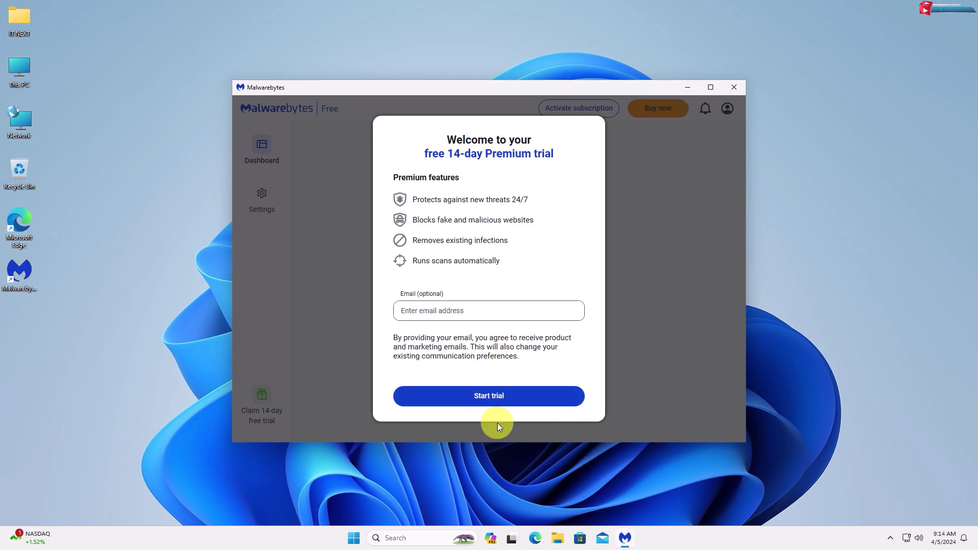
pyautogui.click(528, 400)
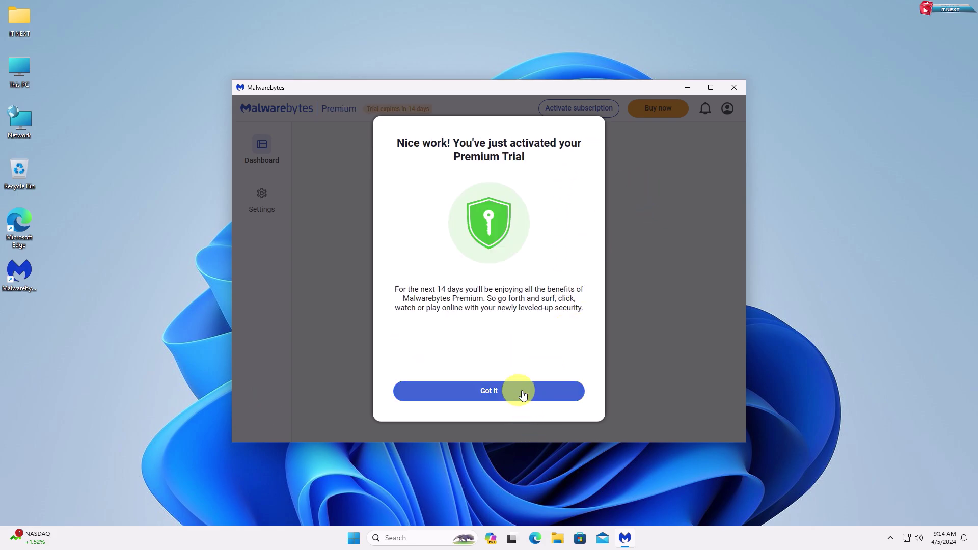
pyautogui.click(523, 395)
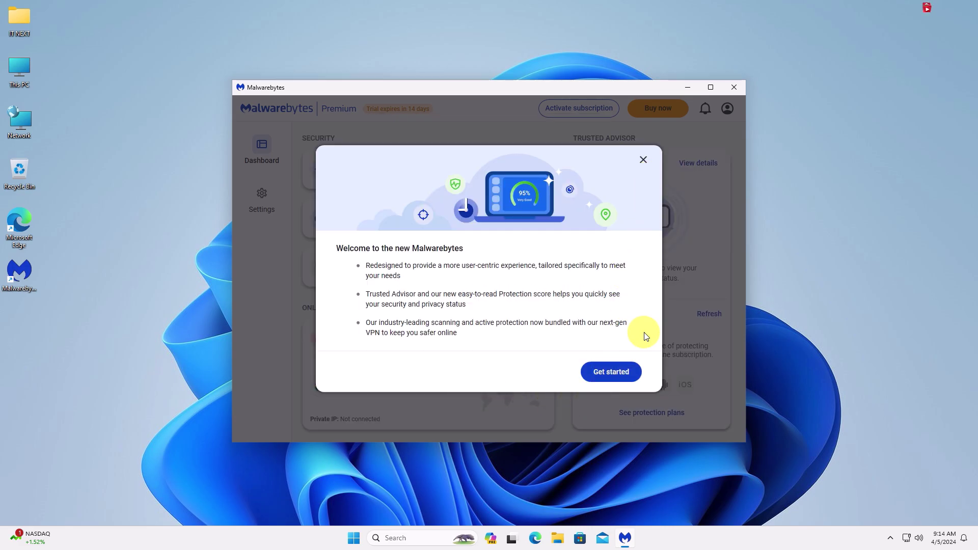
pyautogui.click(611, 372)
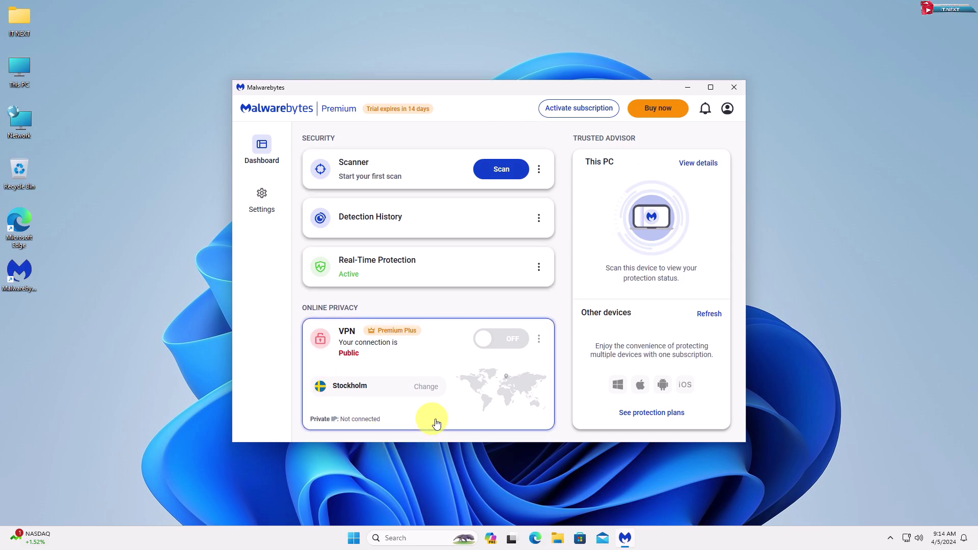
# Run a Malwarebytes threat scan that finds 0 threats in 215,025 items, then close the results
pyautogui.click(498, 170)
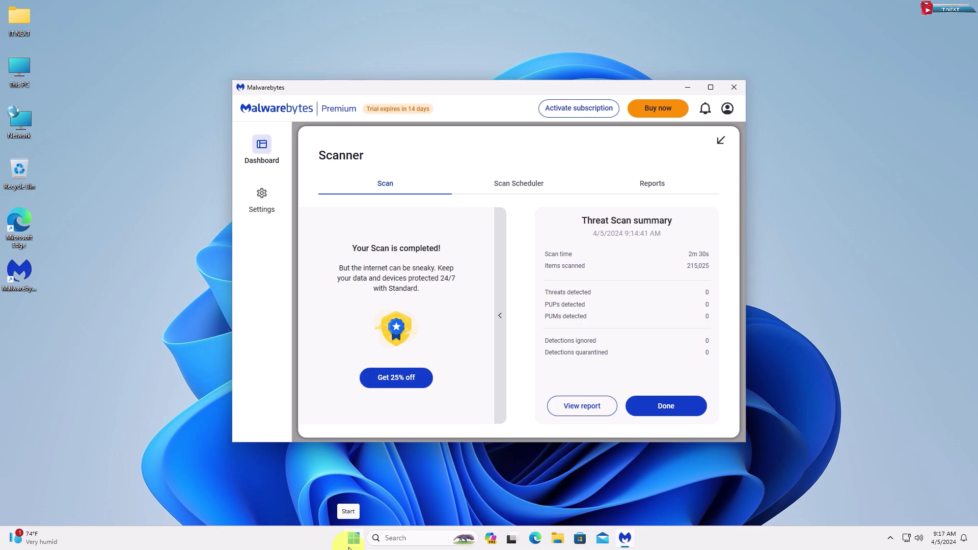
pyautogui.click(684, 409)
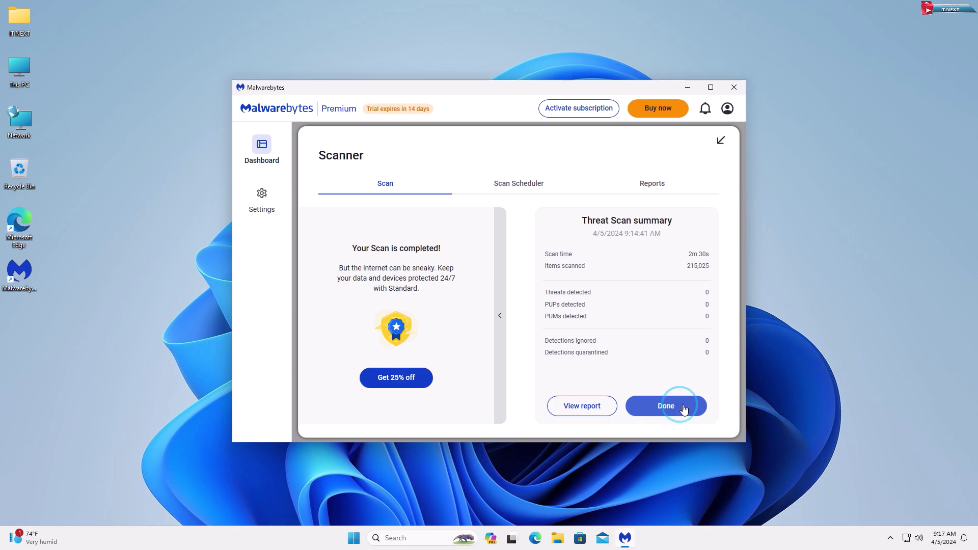